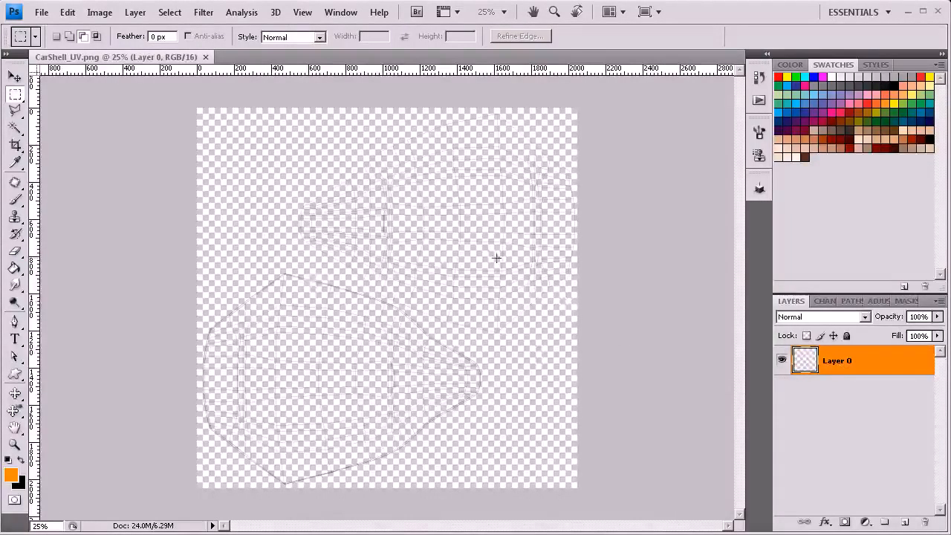
Step: Rename the wireframe layer UV and add a new empty layer beneath it
{"action": "double_click", "coordinate": [842, 366]}
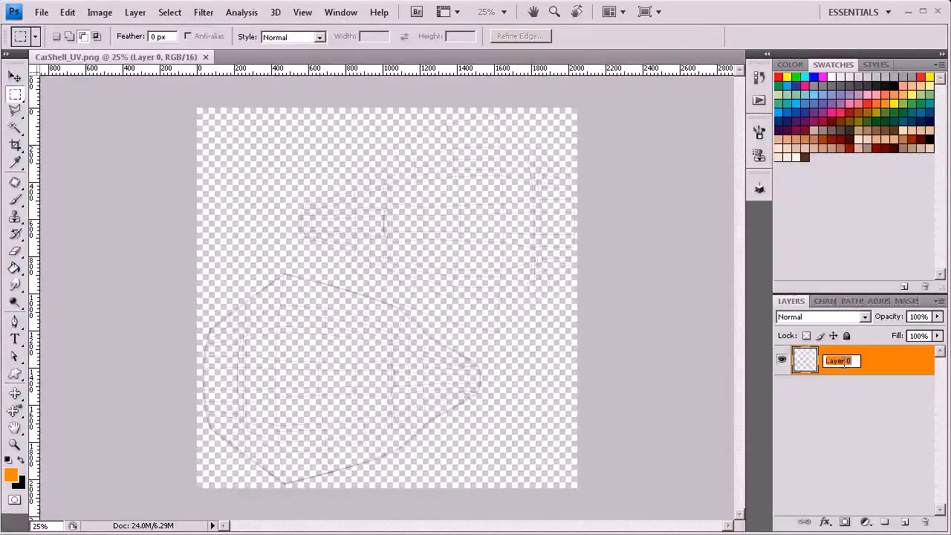
{"action": "key", "text": "Return"}
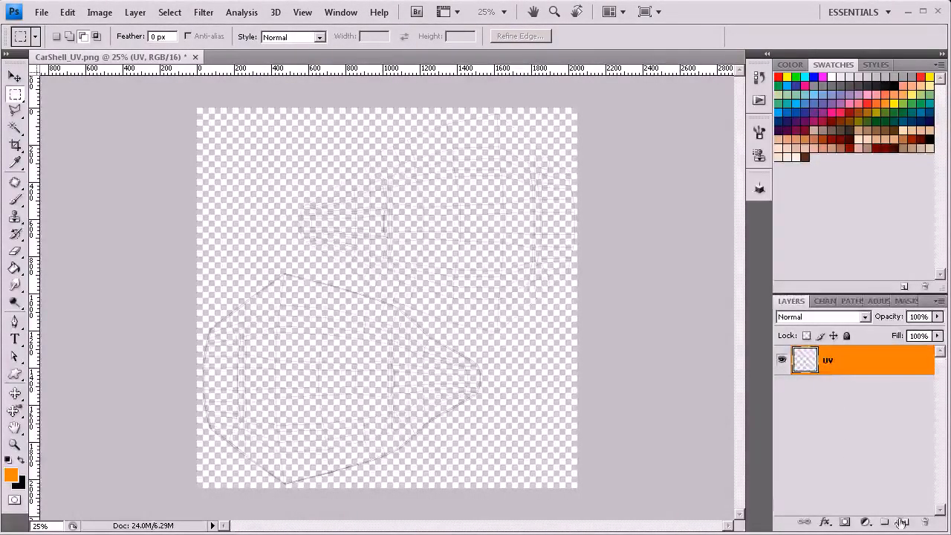
{"action": "left_click", "coordinate": [887, 457]}
{"action": "left_click", "coordinate": [903, 521]}
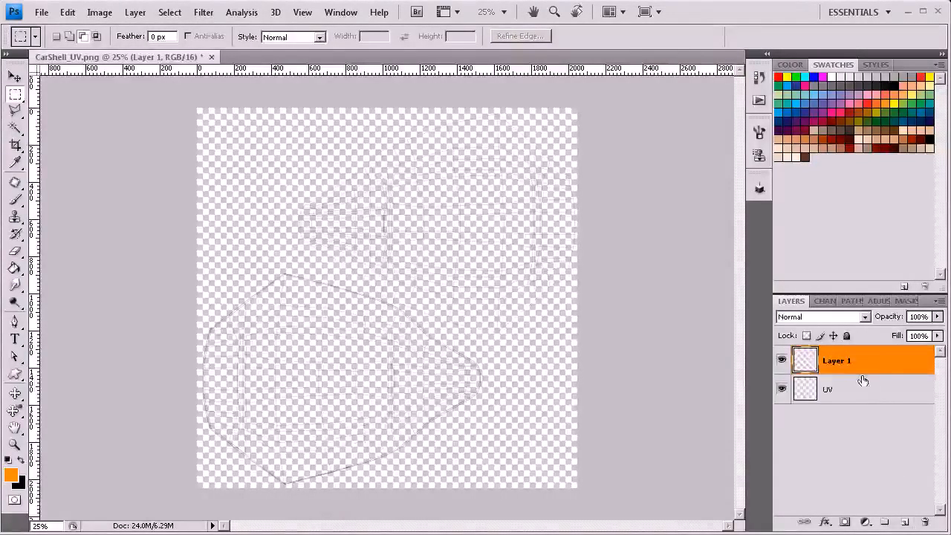
{"action": "left_click_drag", "start_coordinate": [861, 379], "coordinate": [855, 418]}
Step: Rename the new empty layer below UV as Base_Color
{"action": "double_click", "coordinate": [838, 389]}
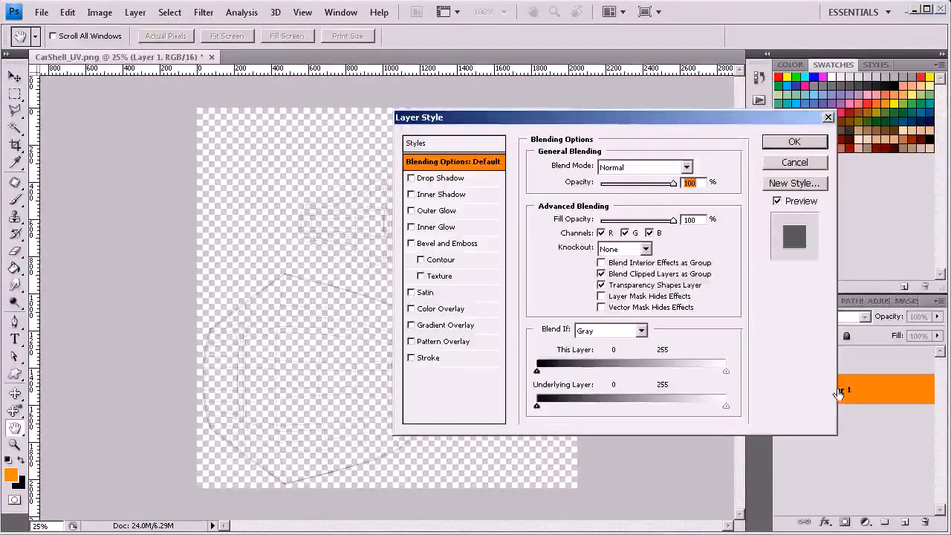
{"action": "left_click", "coordinate": [796, 169]}
{"action": "double_click", "coordinate": [838, 389]}
{"action": "type", "text": "Base_Color"}
{"action": "key", "text": "Return"}
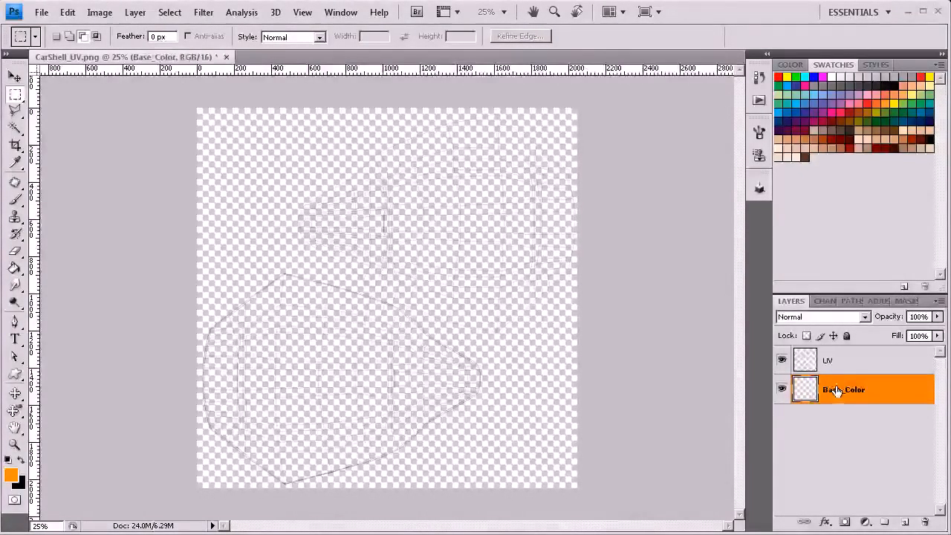
Step: Set the foreground color to bright green #42ff00 and fill the whole Base_Color layer with it
{"action": "left_click", "coordinate": [11, 476]}
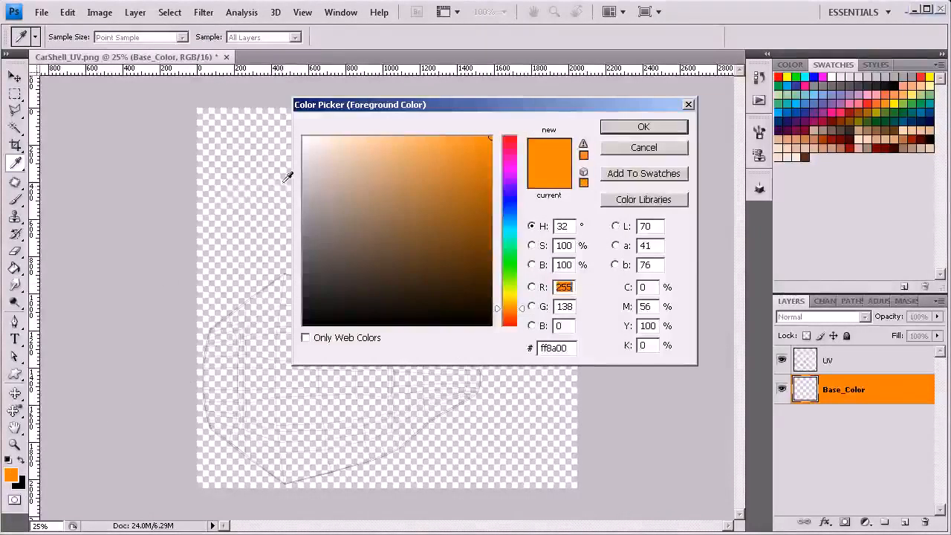
{"action": "left_click_drag", "start_coordinate": [506, 251], "coordinate": [509, 270]}
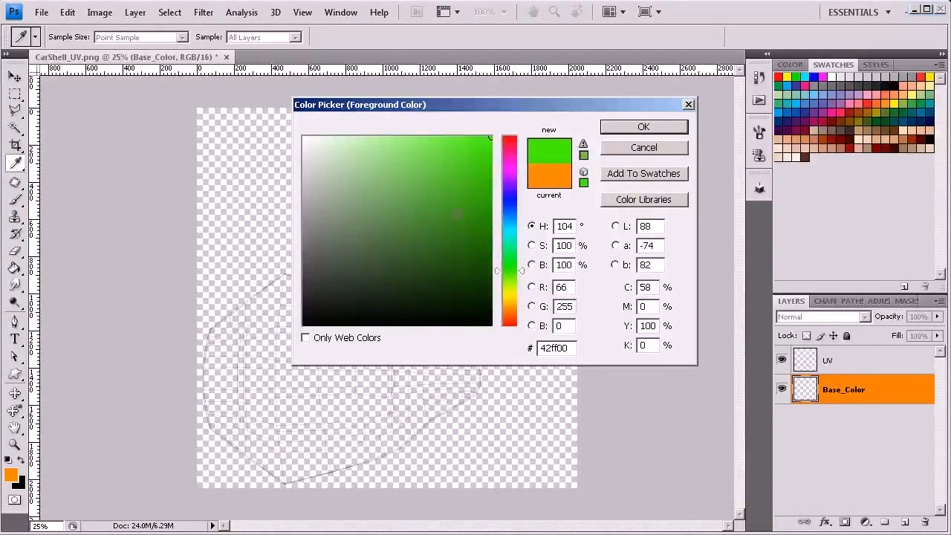
{"action": "left_click", "coordinate": [640, 129]}
{"action": "key", "text": "m"}
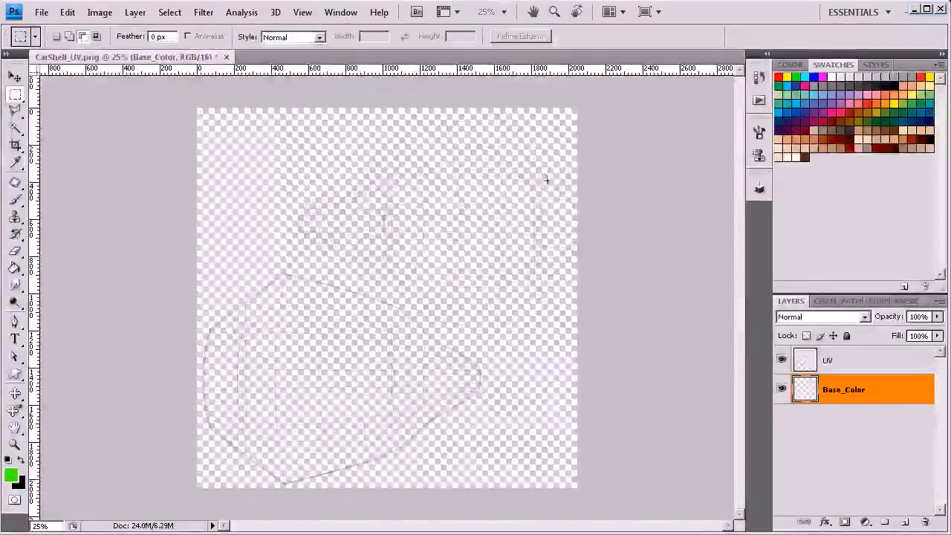
{"action": "left_click", "coordinate": [14, 268]}
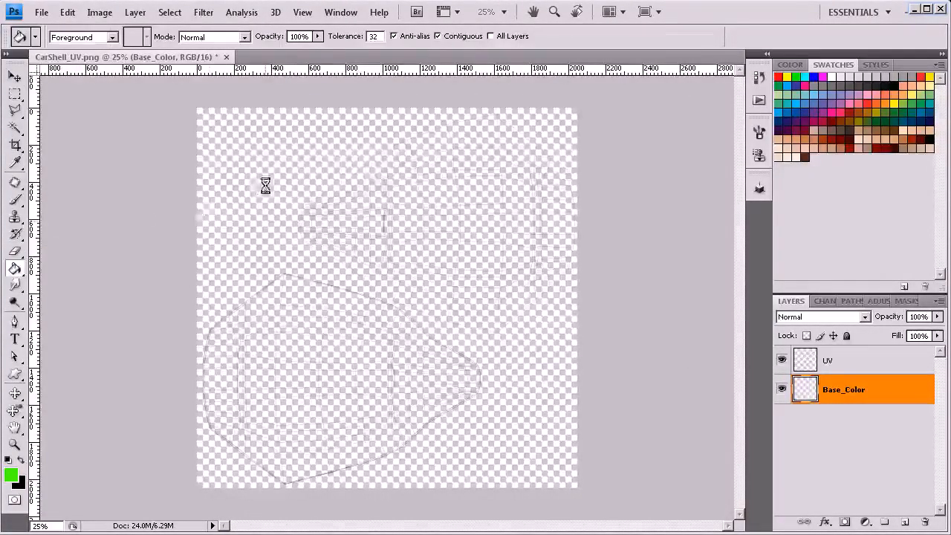
{"action": "left_click", "coordinate": [264, 184]}
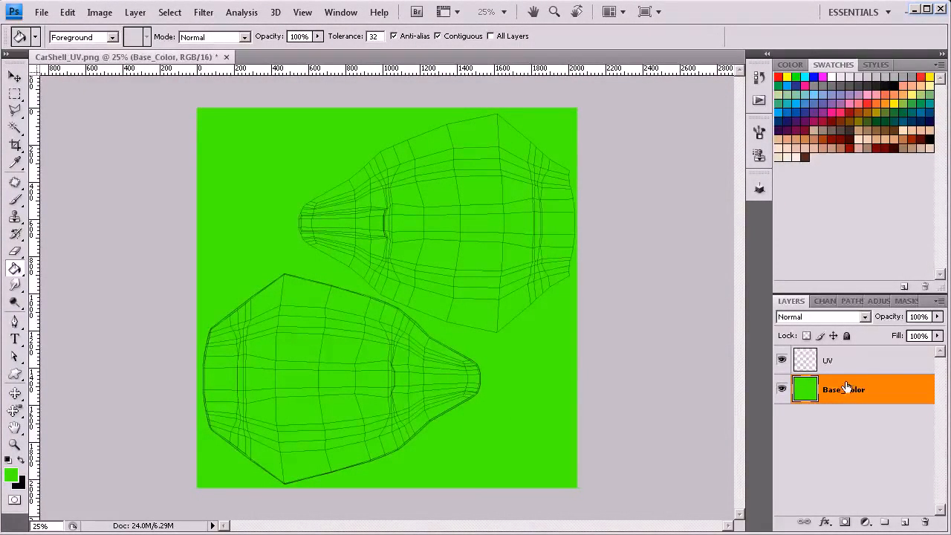
Step: Add a new layer above Base_Color and start a text on it with the font size set to 72 px
{"action": "left_click", "coordinate": [905, 524]}
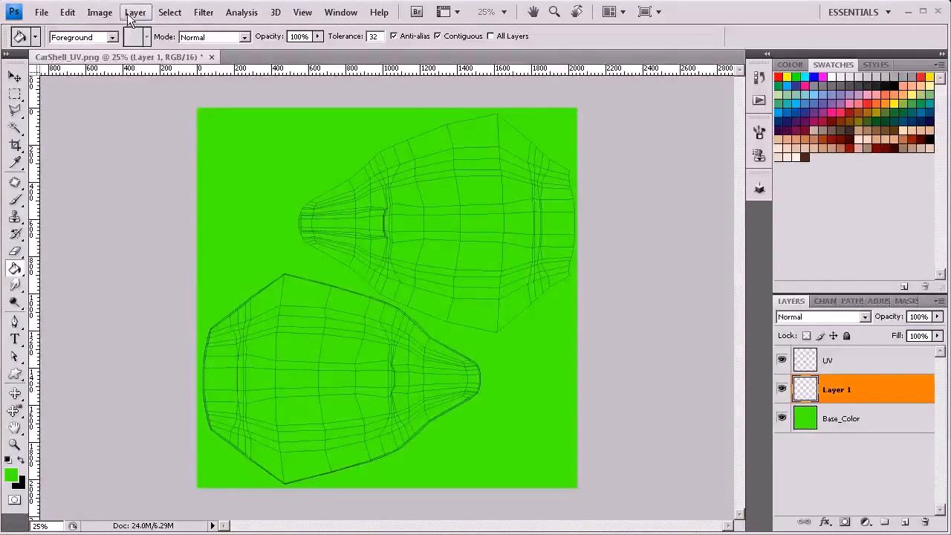
{"action": "left_click", "coordinate": [14, 339]}
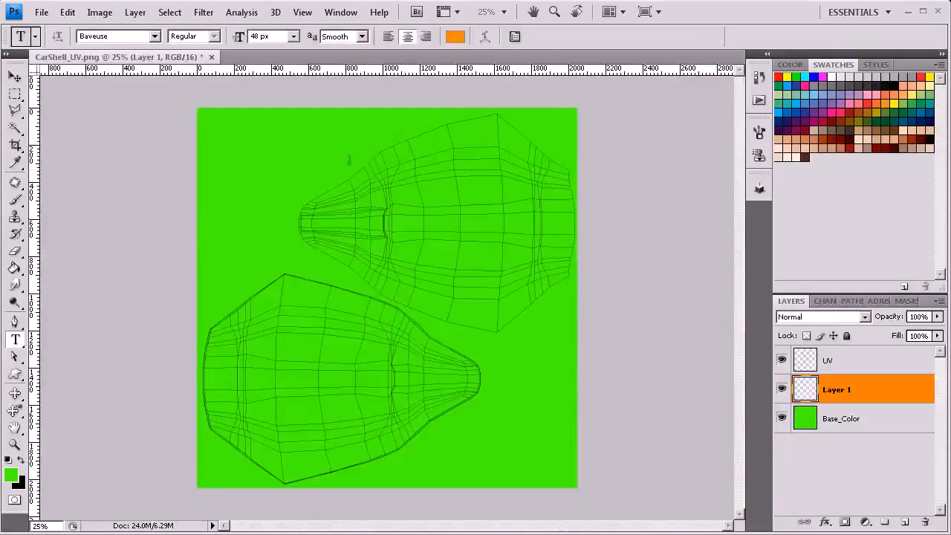
{"action": "left_click", "coordinate": [407, 162]}
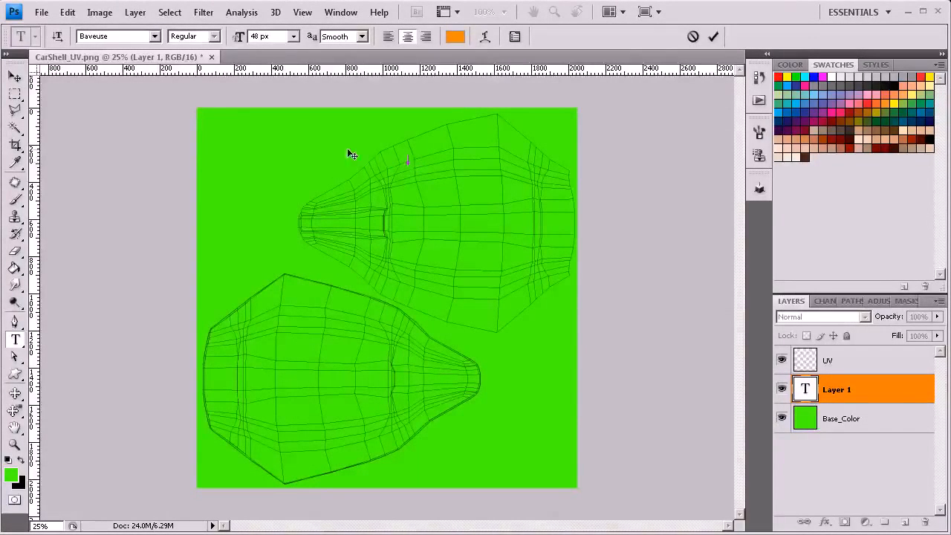
{"action": "left_click", "coordinate": [293, 36]}
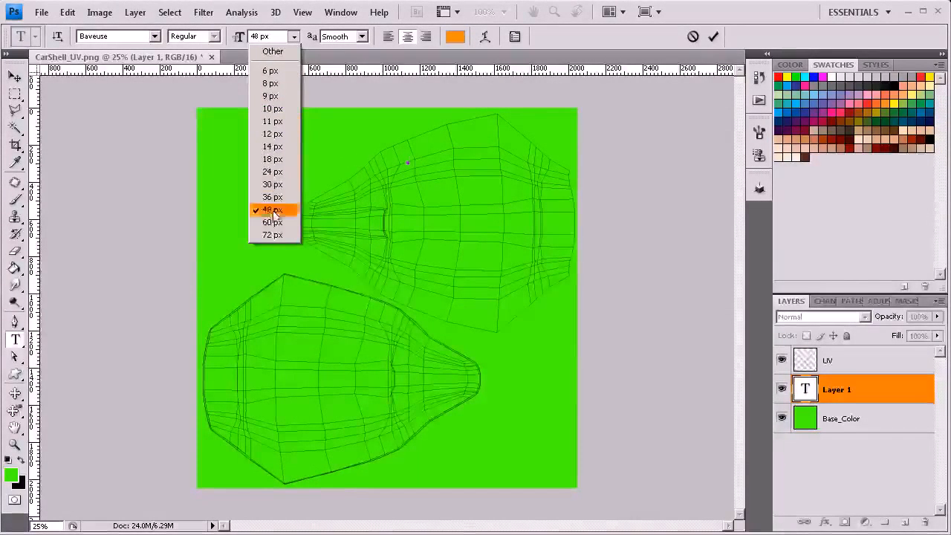
{"action": "left_click", "coordinate": [272, 234]}
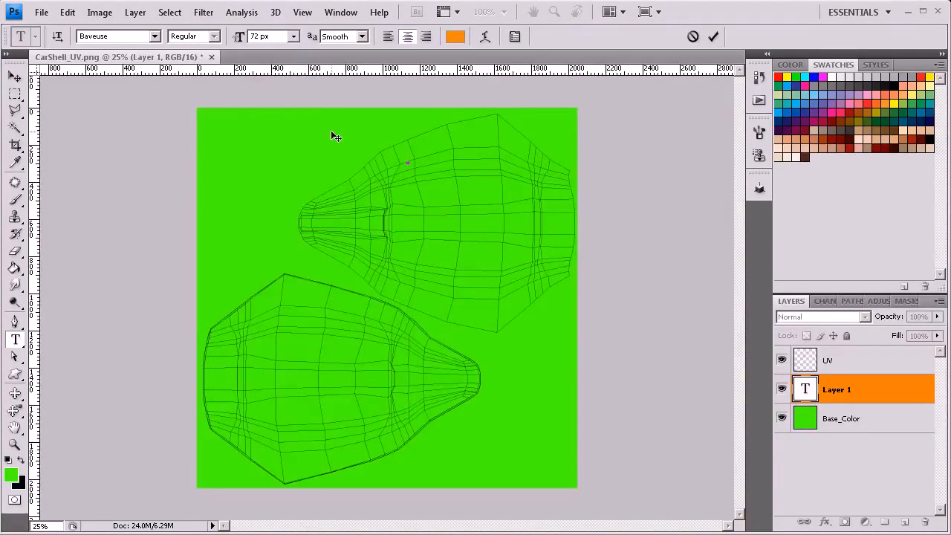
Step: Reposition the empty text's starting point to the middle of the upper UV shell, just behind its narrow nose section
{"action": "scroll", "coordinate": [406, 159], "scroll_direction": "up", "scroll_amount": 2}
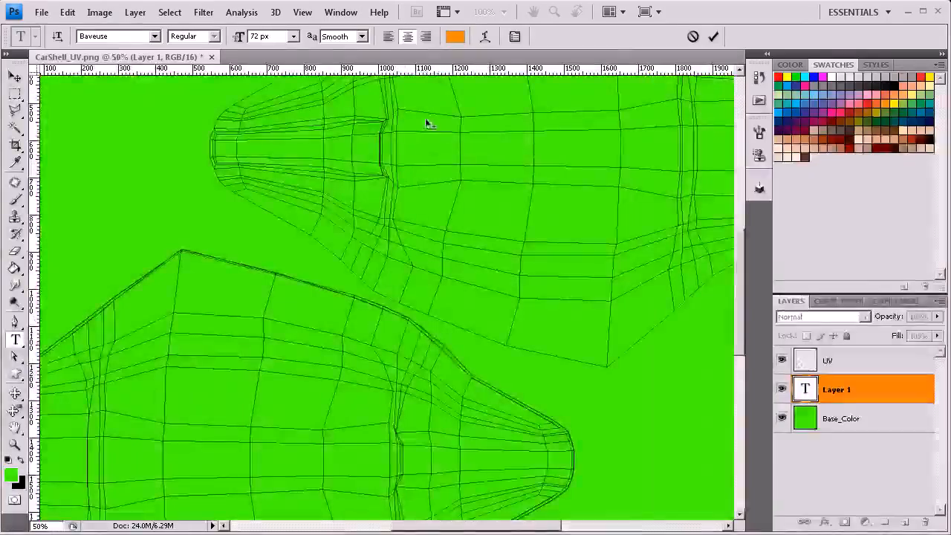
{"action": "left_click_drag", "start_coordinate": [406, 114], "coordinate": [437, 147]}
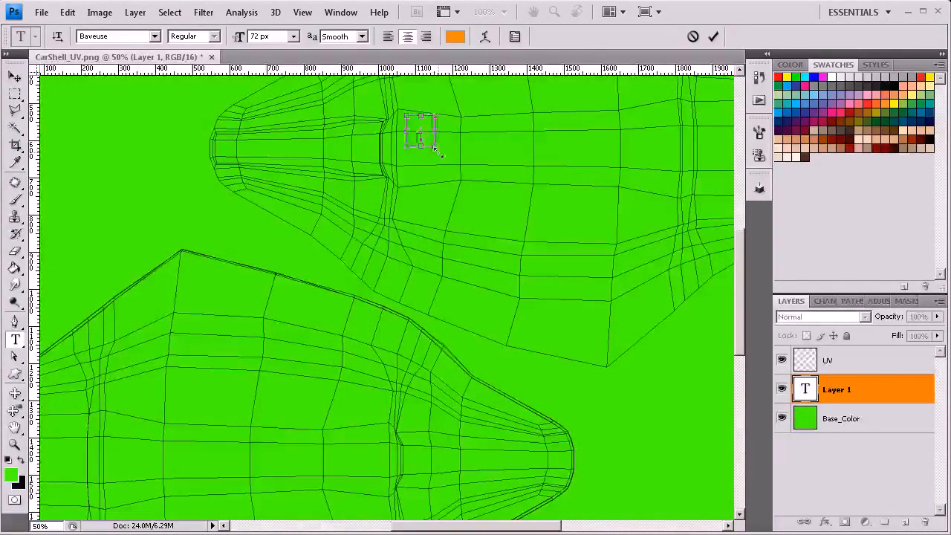
{"action": "key", "text": "BackSpace"}
{"action": "key", "text": "BackSpace"}
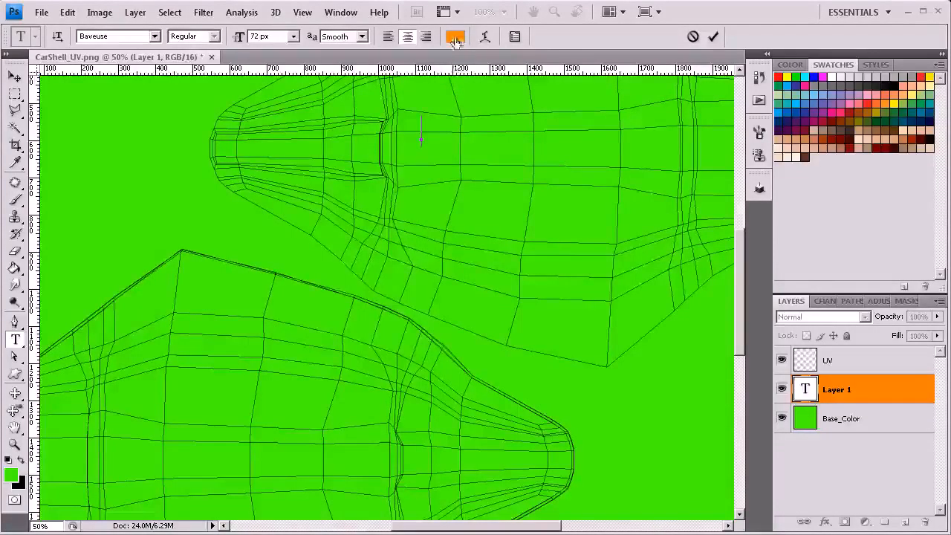
Step: Set the text color to white and enter the text "Splash!"
{"action": "left_click", "coordinate": [455, 37]}
{"action": "left_click_drag", "start_coordinate": [324, 152], "coordinate": [296, 129]}
{"action": "left_click", "coordinate": [643, 127]}
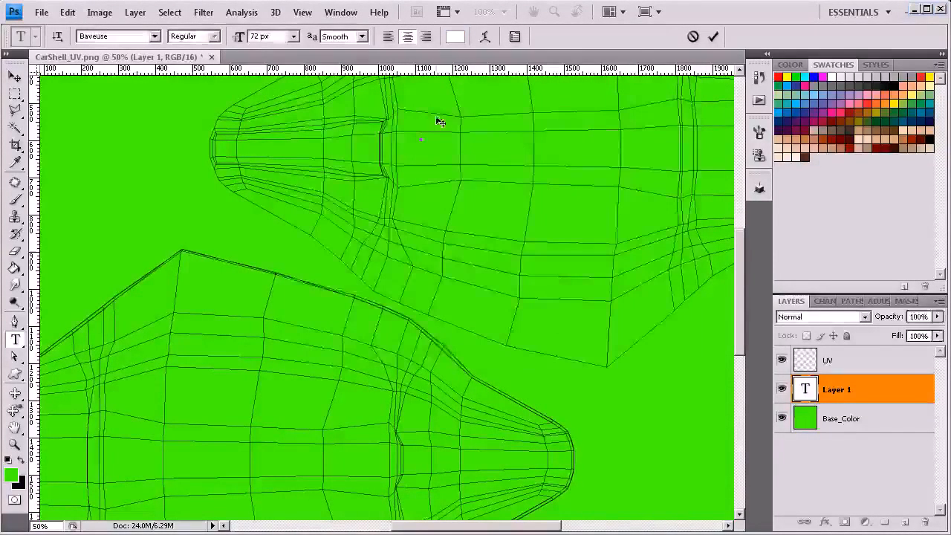
{"action": "type", "text": "S"}
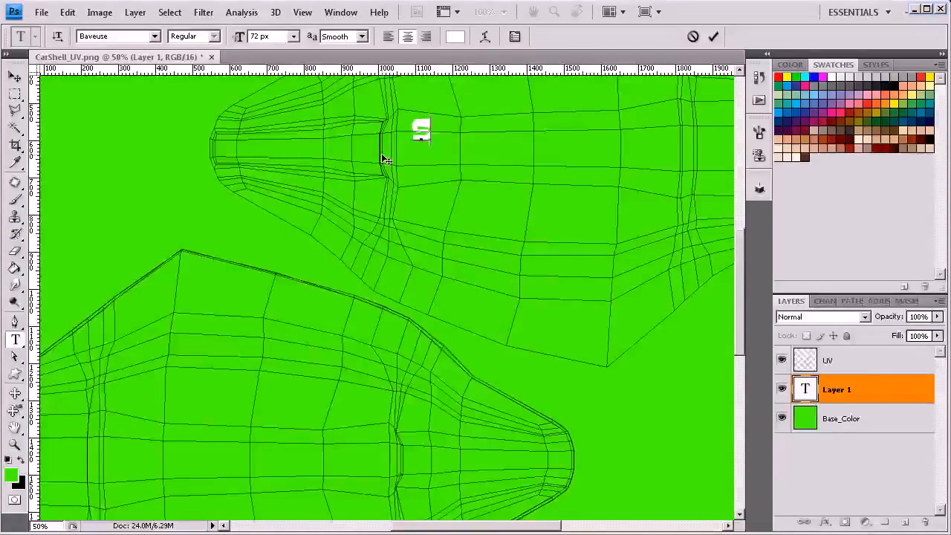
{"action": "type", "text": "PLASH!"}
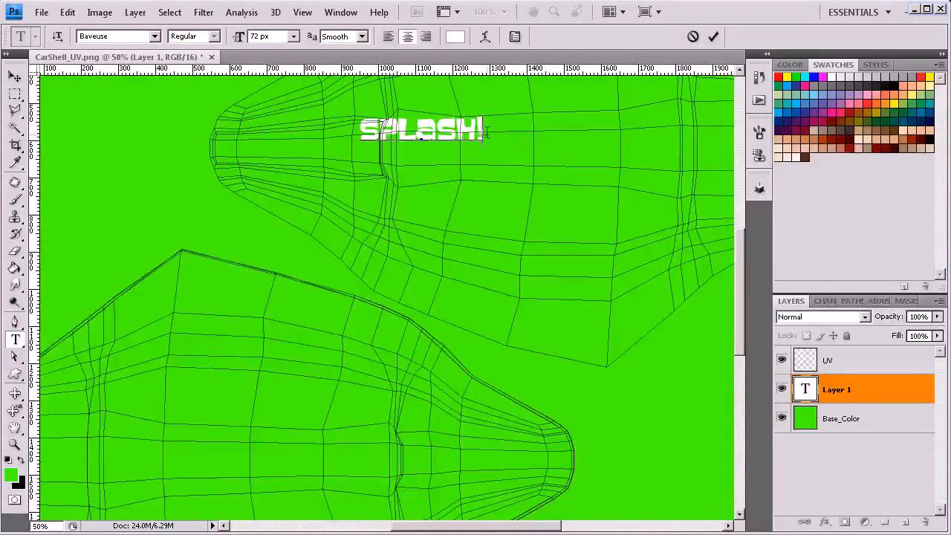
Step: Change the font of the whole Splash! text from Baveuse to the heavier "Blue Highway Lin..." font
{"action": "left_click_drag", "start_coordinate": [483, 132], "coordinate": [333, 136]}
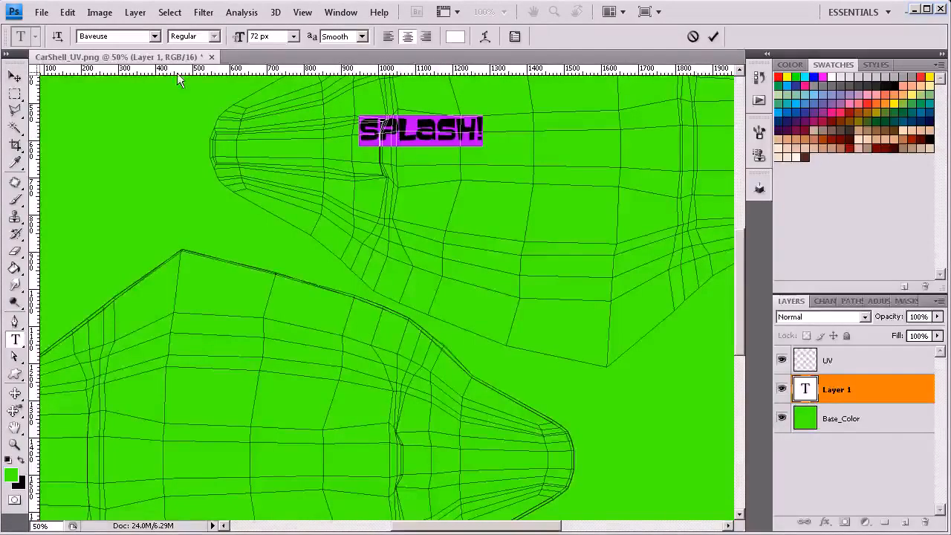
{"action": "left_click", "coordinate": [154, 36]}
{"action": "left_click", "coordinate": [113, 50]}
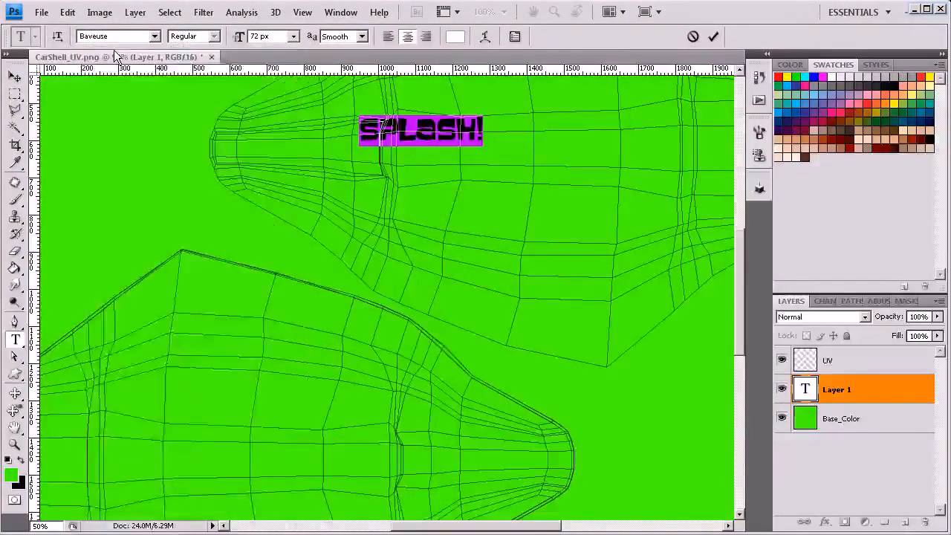
{"action": "left_click", "coordinate": [122, 36]}
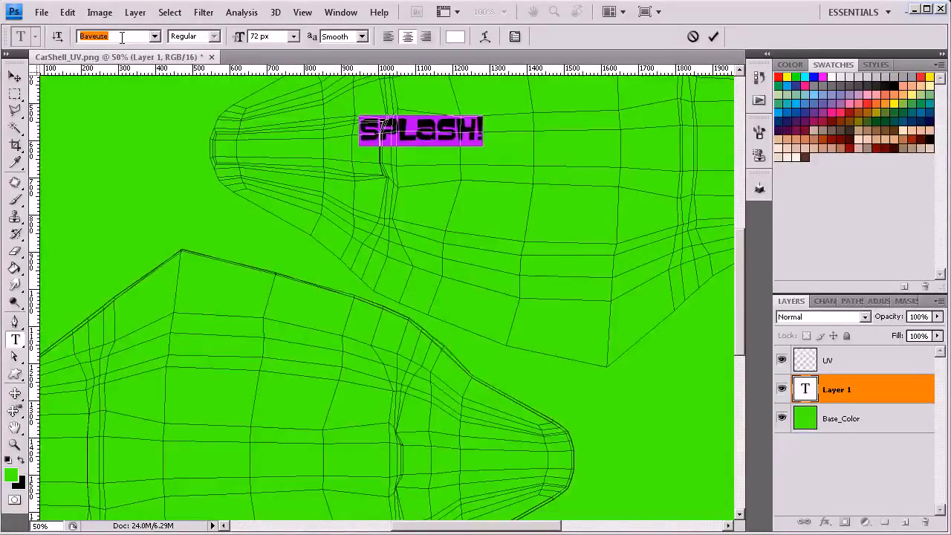
{"action": "key", "text": "Down"}
{"action": "key", "text": "Down"}
{"action": "key", "text": "Down"}
{"action": "key", "text": "Down"}
{"action": "key", "text": "Down"}
{"action": "key", "text": "Down"}
{"action": "key", "text": "Down"}
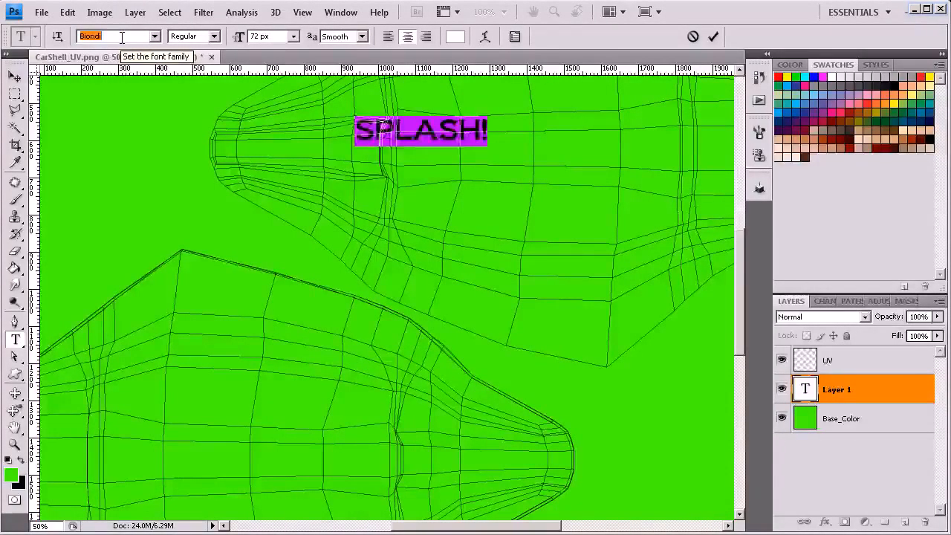
{"action": "key", "text": "Down"}
{"action": "key", "text": "Down"}
{"action": "key", "text": "Down"}
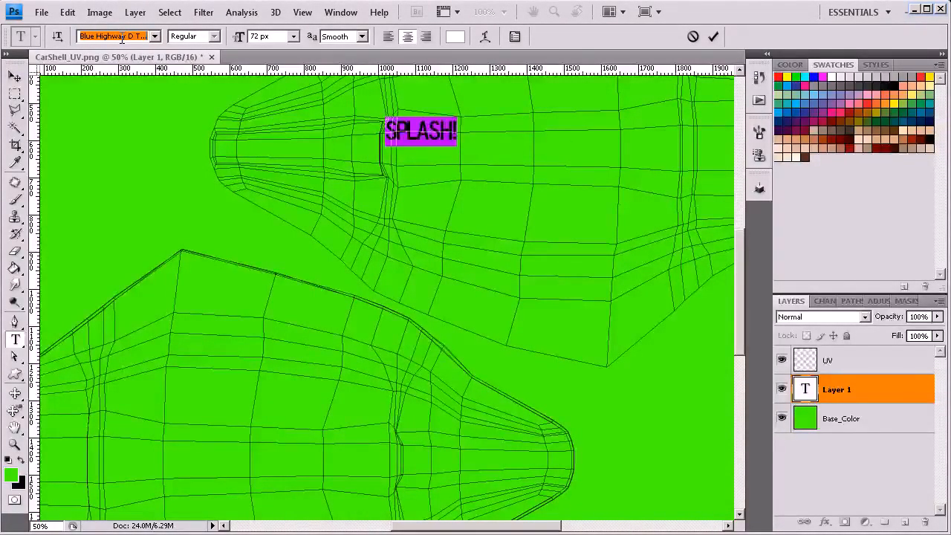
{"action": "key", "text": "Up"}
{"action": "key", "text": "Up"}
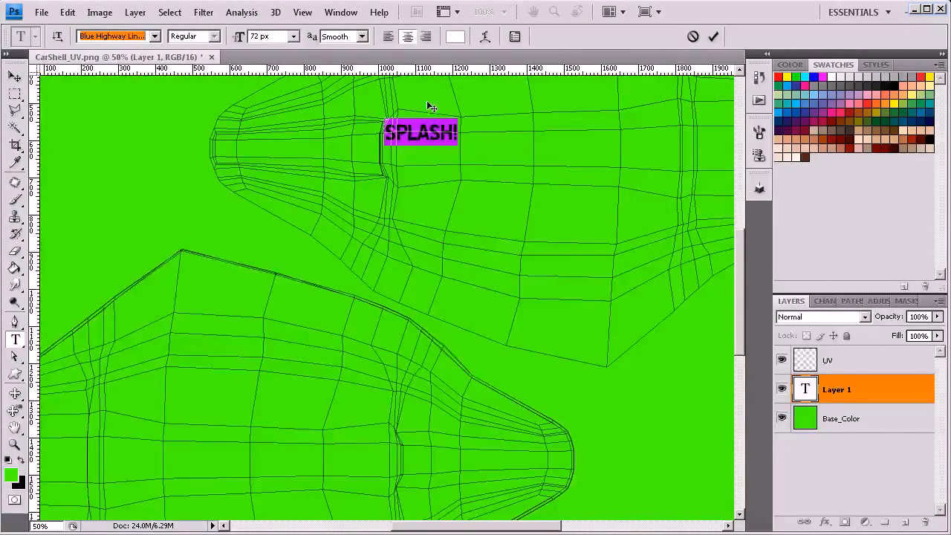
Step: Set the font size of the Splash! text to 200 px
{"action": "left_click", "coordinate": [295, 36]}
{"action": "left_click", "coordinate": [272, 36]}
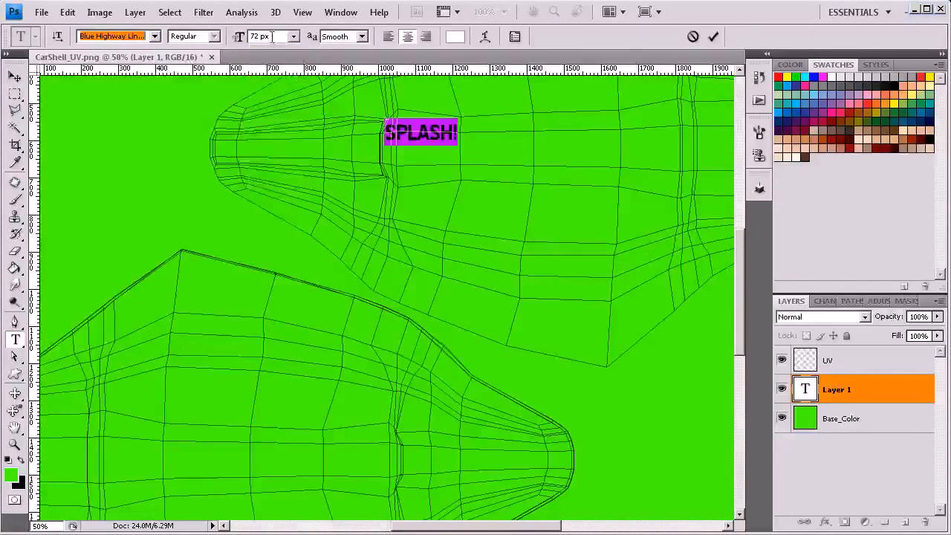
{"action": "left_click_drag", "start_coordinate": [261, 36], "coordinate": [242, 42]}
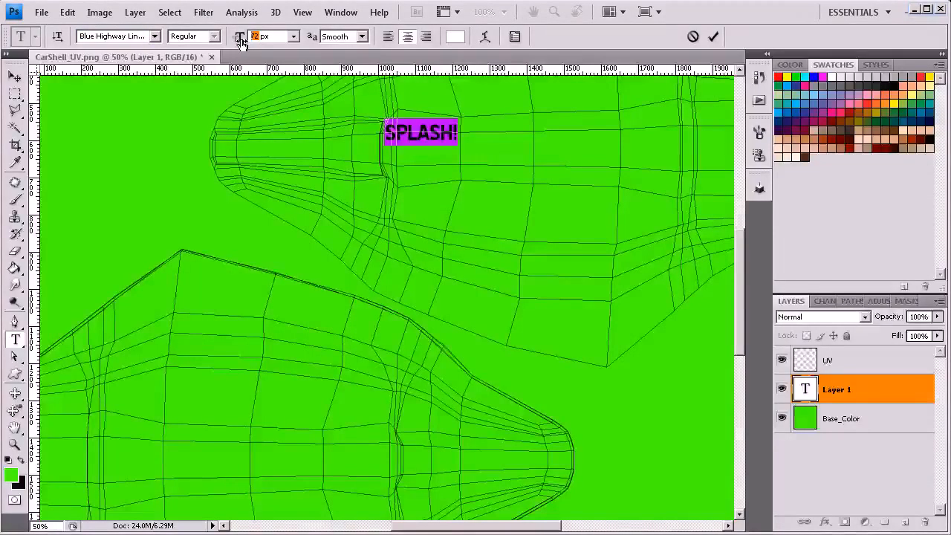
{"action": "type", "text": "200"}
{"action": "key", "text": "Return"}
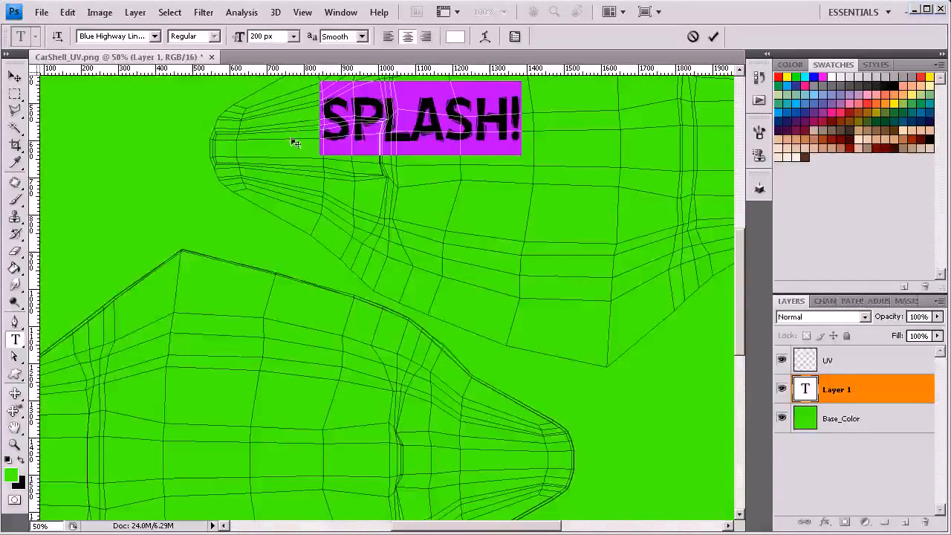
Step: Move the Splash! text down onto the lower side of the upper UV shell, towards its nose end
{"action": "left_click", "coordinate": [15, 76]}
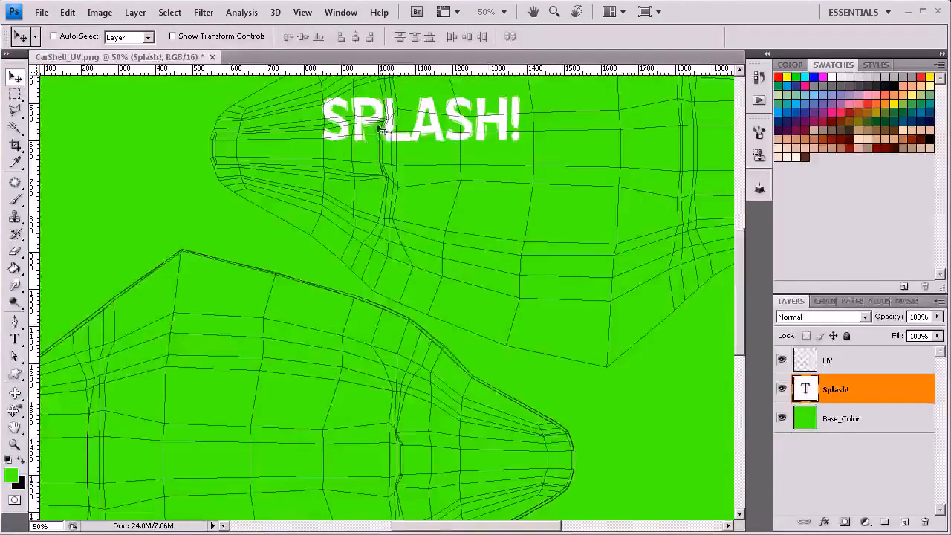
{"action": "left_click_drag", "start_coordinate": [487, 193], "coordinate": [361, 329]}
{"action": "left_click_drag", "start_coordinate": [319, 279], "coordinate": [437, 448]}
{"action": "left_click_drag", "start_coordinate": [414, 399], "coordinate": [370, 251]}
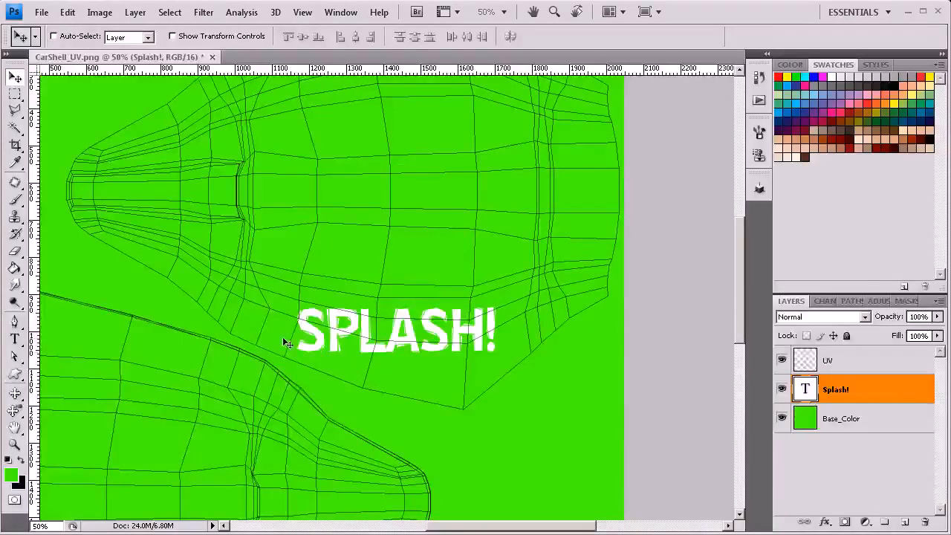
{"action": "left_click_drag", "start_coordinate": [364, 335], "coordinate": [300, 333]}
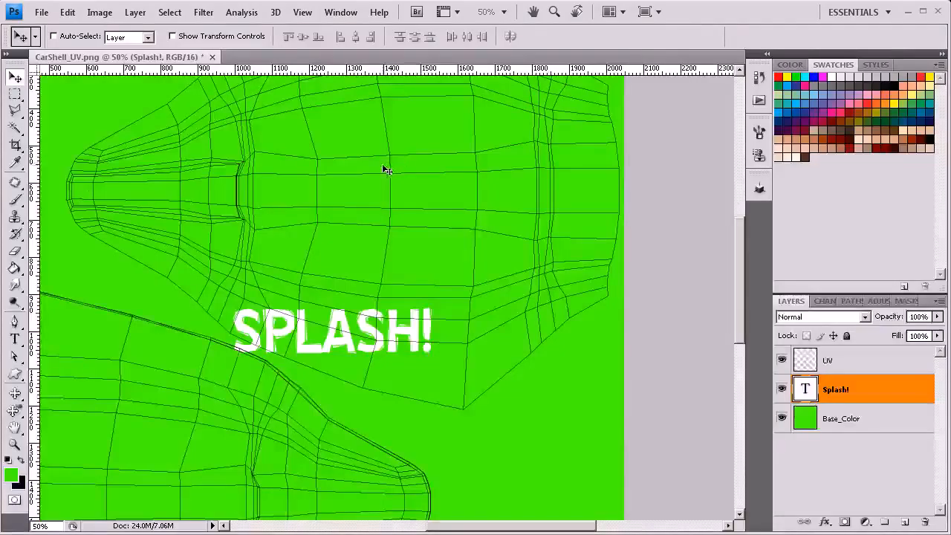
Step: Rotate the Splash! text about 20.7° clockwise along the shell's lower edge and scale it proportionally to about 74%
{"action": "key", "text": "ctrl+t"}
{"action": "left_click_drag", "start_coordinate": [440, 298], "coordinate": [454, 325]}
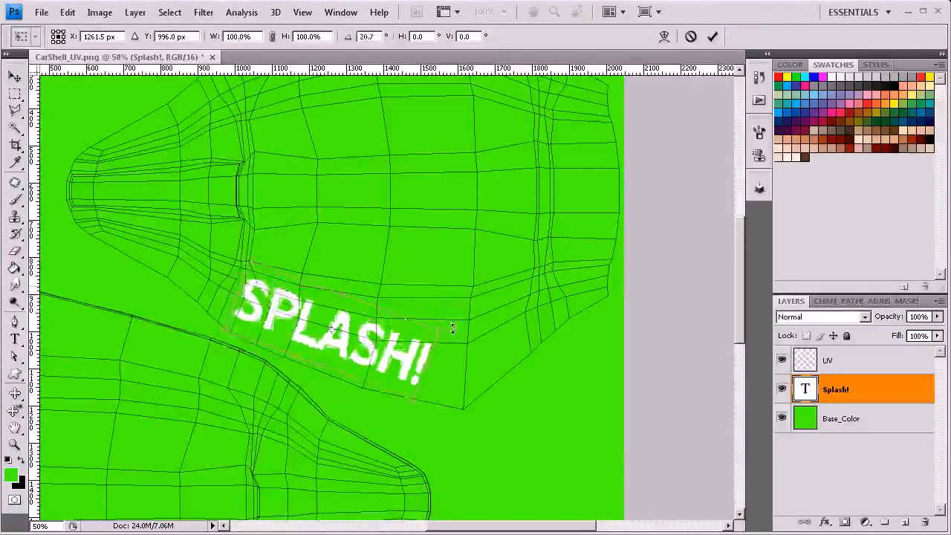
{"action": "left_click_drag", "start_coordinate": [371, 348], "coordinate": [364, 361]}
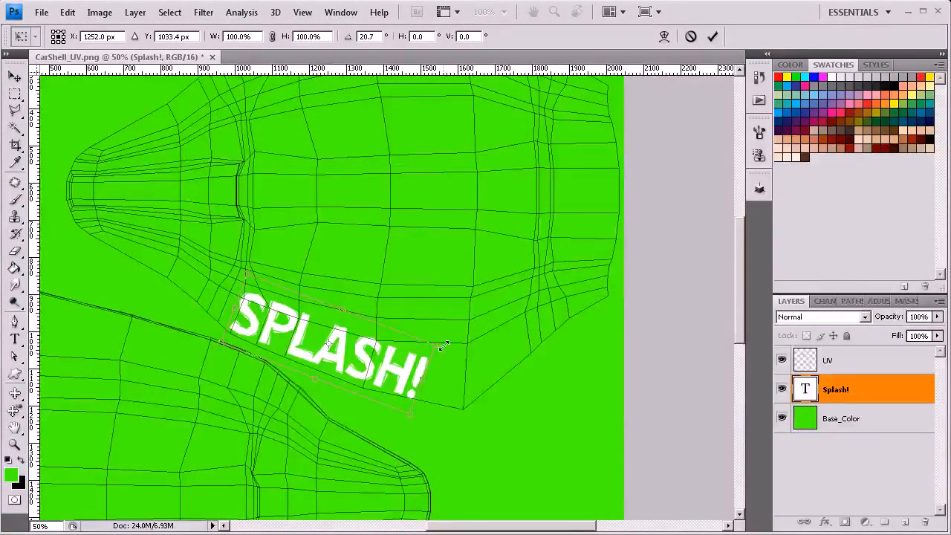
{"action": "left_click_drag", "start_coordinate": [432, 344], "coordinate": [356, 361]}
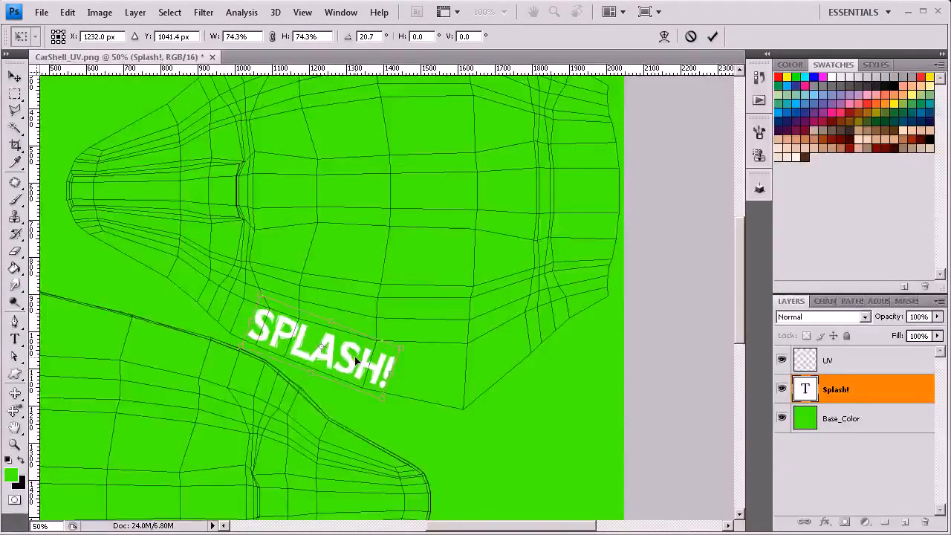
Step: Reduce the Splash! text's rotation to about 17° and move it farther from the nose, just inside the shell's lower edge
{"action": "mouse_move", "coordinate": [426, 352]}
{"action": "left_mouse_down"}
{"action": "mouse_move", "coordinate": [422, 342]}
{"action": "mouse_move", "coordinate": [409, 346]}
{"action": "left_mouse_up"}
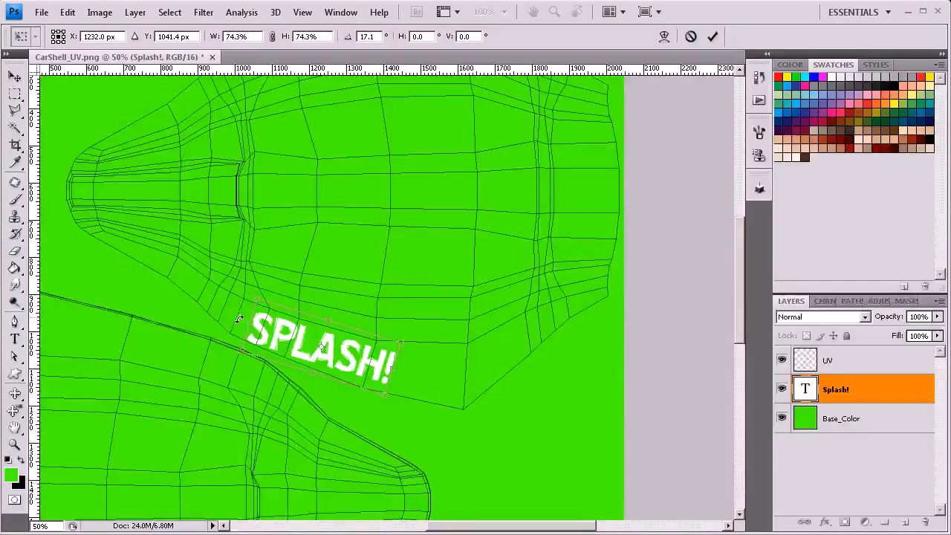
{"action": "left_click_drag", "start_coordinate": [338, 346], "coordinate": [371, 362]}
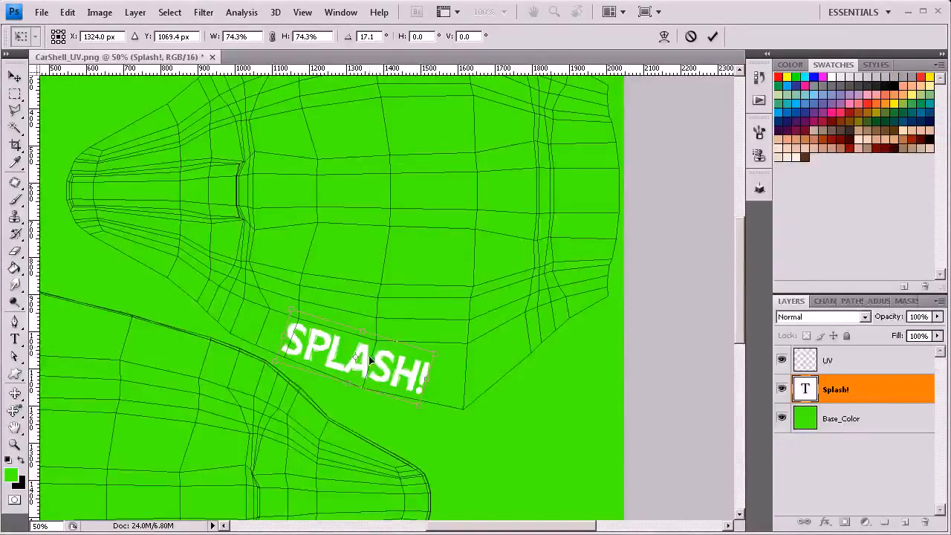
{"action": "key", "text": "Return"}
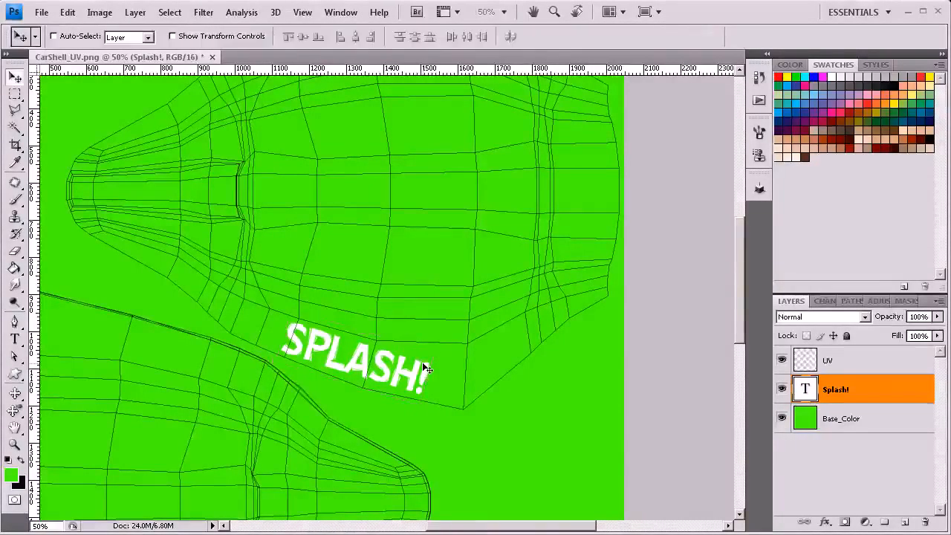
Step: Add a Stroke layer effect to the Splash! text layer and show its settings
{"action": "right_click", "coordinate": [842, 397]}
{"action": "left_click", "coordinate": [888, 49]}
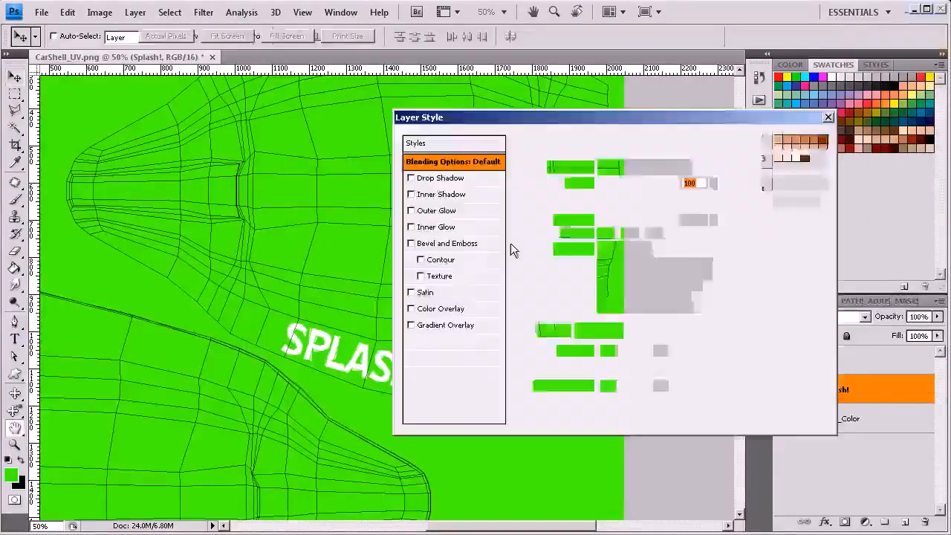
{"action": "left_click", "coordinate": [410, 357]}
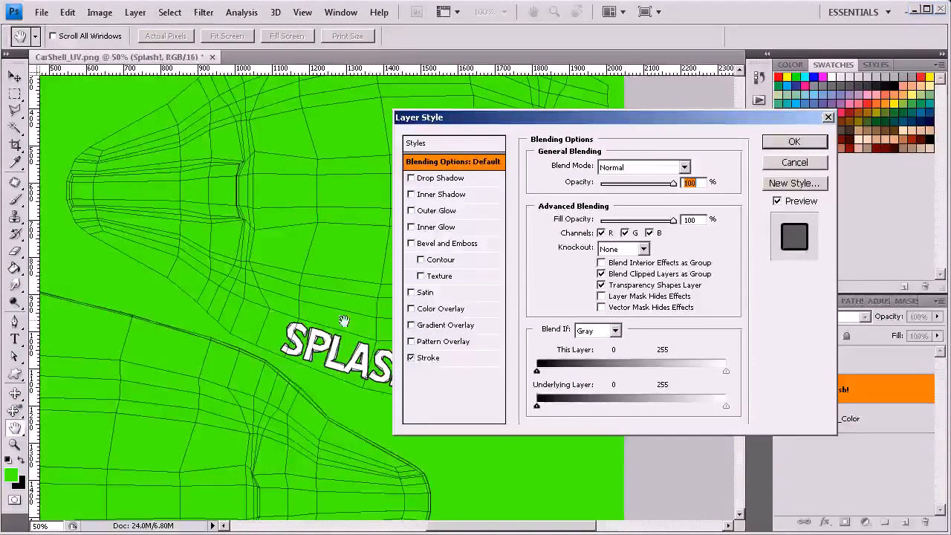
{"action": "left_click", "coordinate": [438, 358]}
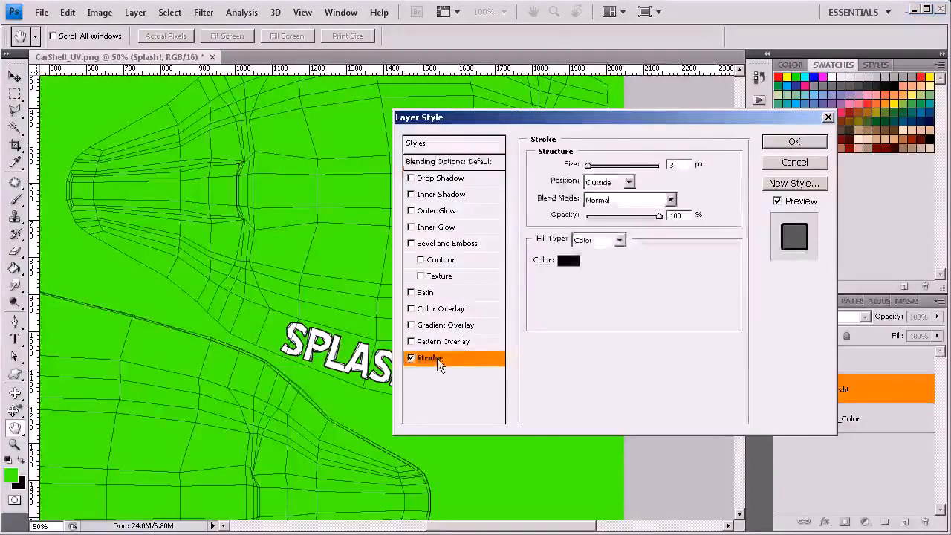
Step: Set the stroke color of the Splash! text to pure blue, 0000ff
{"action": "left_click", "coordinate": [566, 262]}
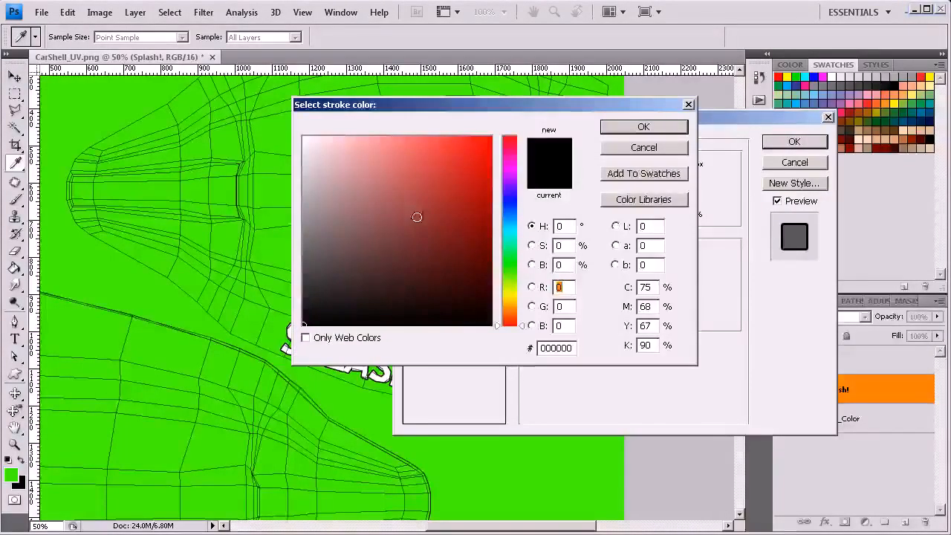
{"action": "left_click", "coordinate": [511, 206]}
{"action": "left_click", "coordinate": [490, 137]}
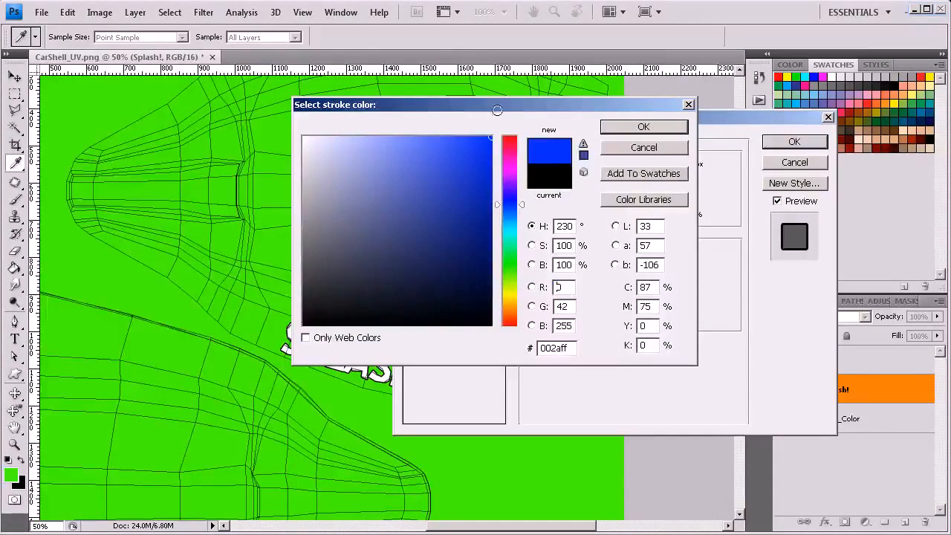
{"action": "key", "text": "Tab"}
{"action": "type", "text": "0"}
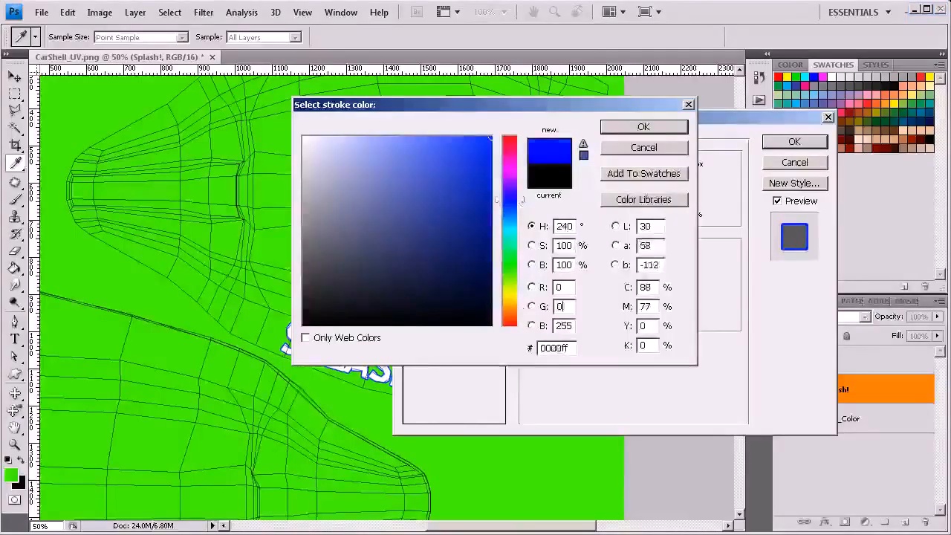
{"action": "key", "text": "Return"}
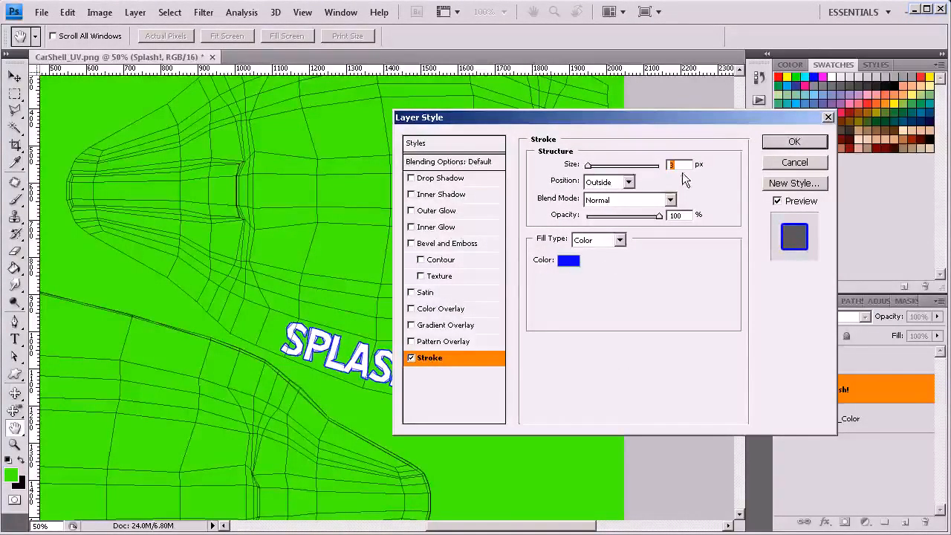
Step: Increase the blue stroke's size to about 8 px and apply the layer style
{"action": "left_click_drag", "start_coordinate": [592, 169], "coordinate": [596, 168]}
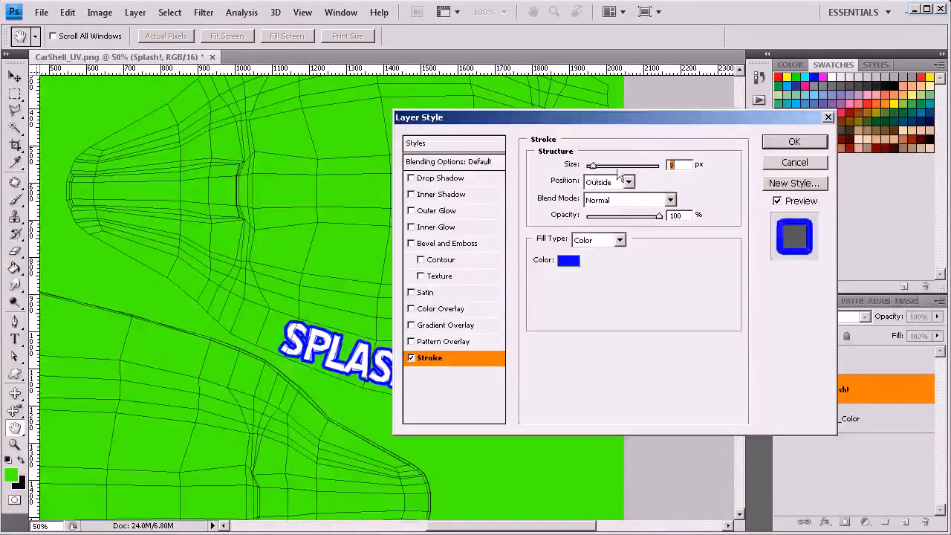
{"action": "left_click_drag", "start_coordinate": [539, 124], "coordinate": [671, 126]}
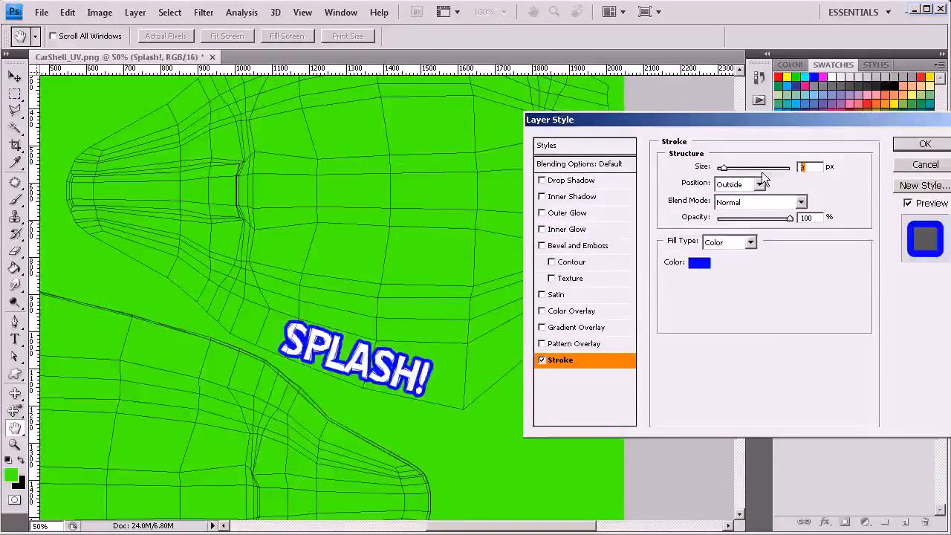
{"action": "key", "text": "Return"}
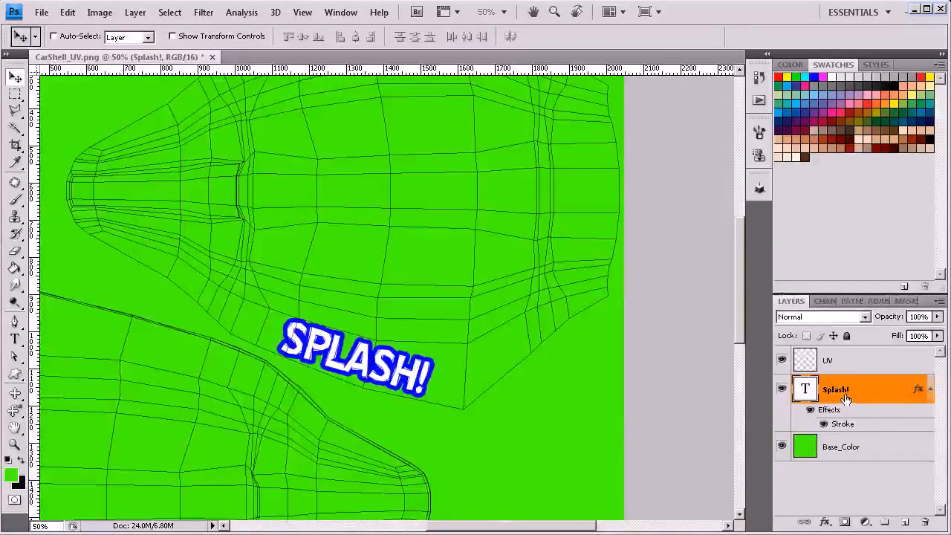
Step: Duplicate the Splash! text layer and move the copy up to the opposite side of the upper UV shell
{"action": "key", "text": "ctrl+j"}
{"action": "left_click_drag", "start_coordinate": [387, 340], "coordinate": [392, 164]}
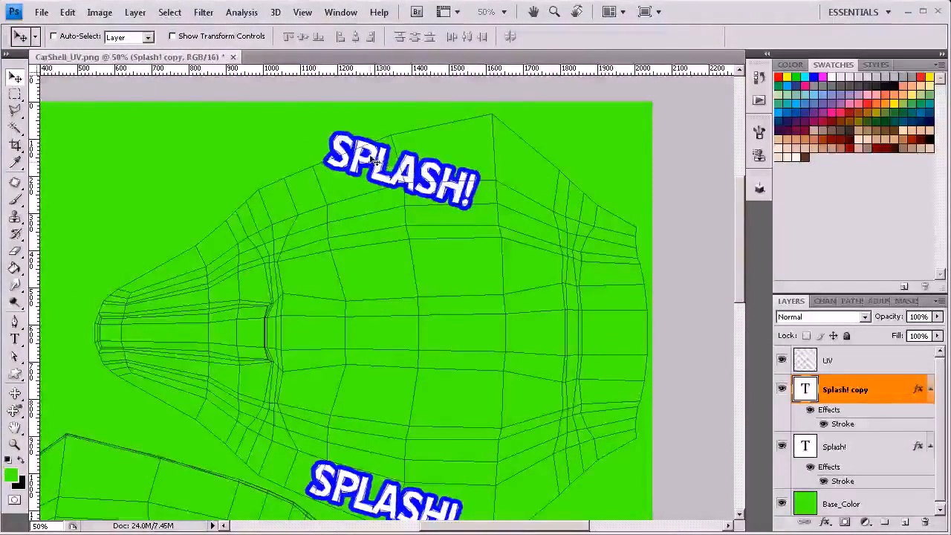
Step: Rotate the Splash! copy by about 148° so it reads upside down, and fit it just inside the shell's upper edge
{"action": "key", "text": "ctrl+t"}
{"action": "left_click_drag", "start_coordinate": [505, 121], "coordinate": [338, 277]}
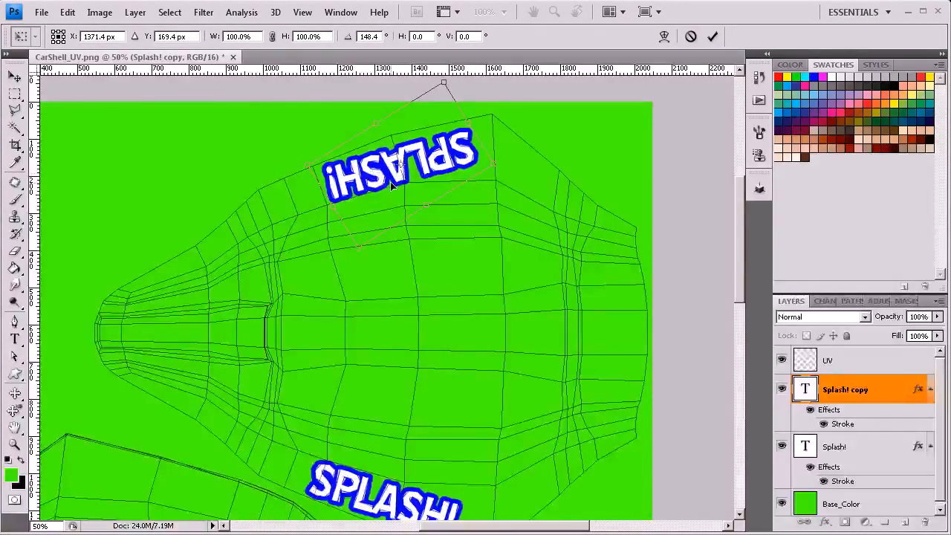
{"action": "key", "text": "Up"}
{"action": "key", "text": "Up"}
{"action": "key", "text": "Up"}
{"action": "key", "text": "Up"}
{"action": "key", "text": "Up"}
{"action": "key", "text": "Up"}
{"action": "key", "text": "Up"}
{"action": "key", "text": "Up"}
{"action": "key", "text": "Up"}
{"action": "key", "text": "Up"}
{"action": "key", "text": "Up"}
{"action": "key", "text": "Up"}
{"action": "key", "text": "Up"}
{"action": "key", "text": "Up"}
{"action": "key", "text": "Up"}
{"action": "key", "text": "Up"}
{"action": "key", "text": "Up"}
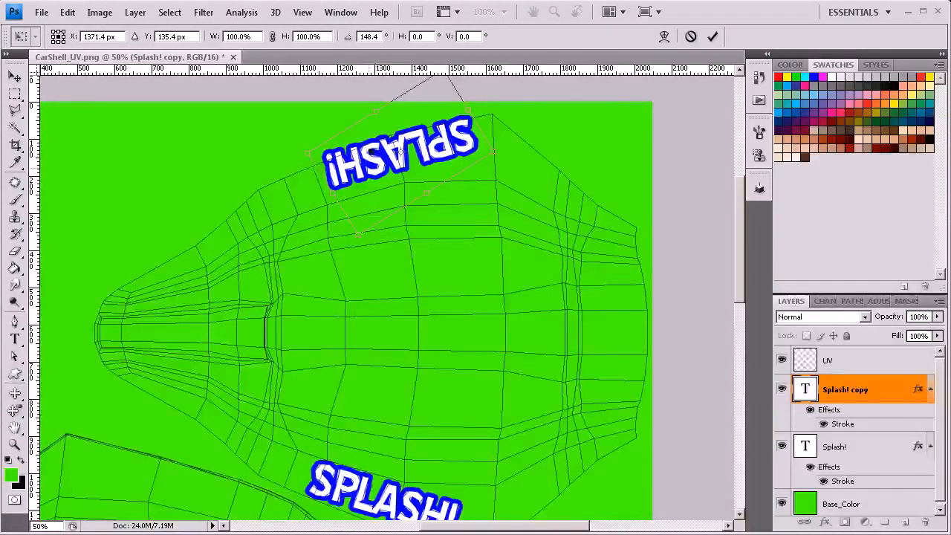
{"action": "left_click_drag", "start_coordinate": [361, 171], "coordinate": [364, 182]}
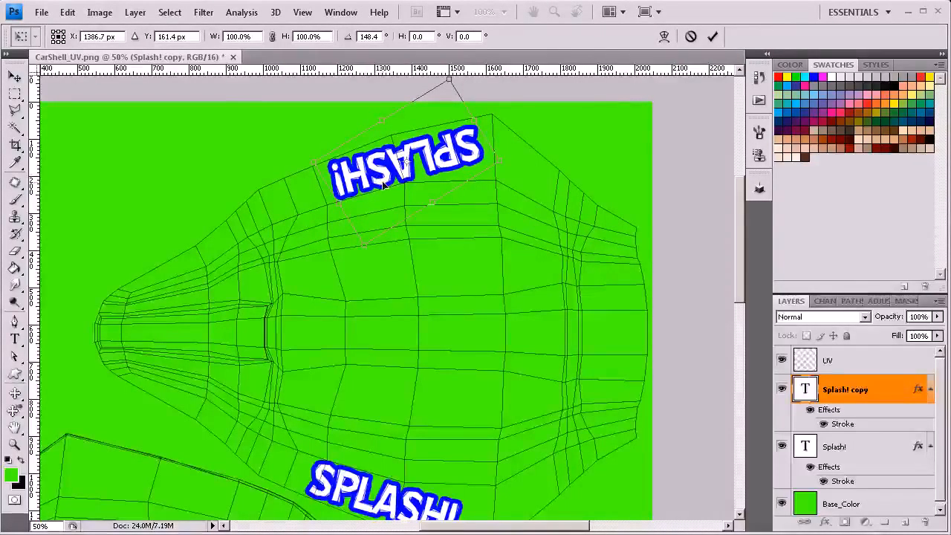
{"action": "key", "text": "Return"}
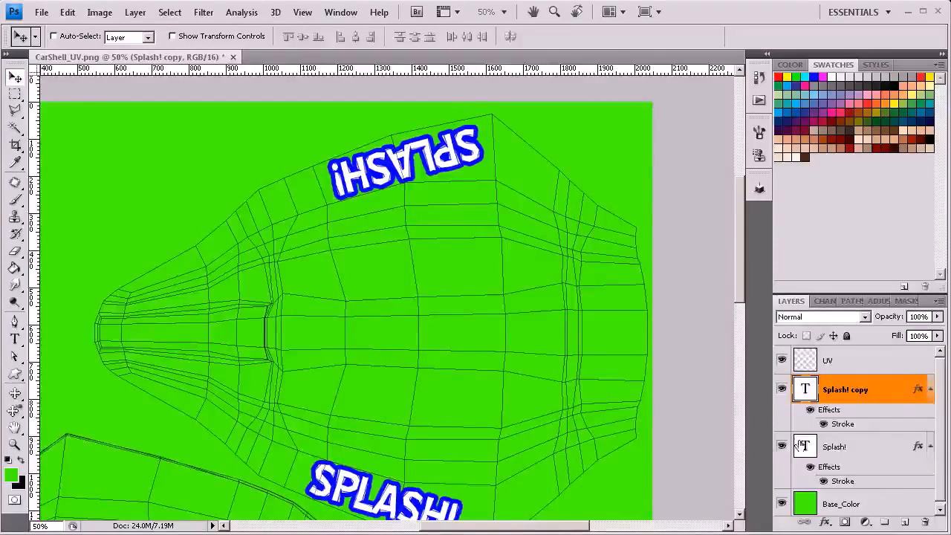
Step: Collapse the effects lists of both Splash! layers and add a new empty layer above the copy
{"action": "left_click_drag", "start_coordinate": [938, 393], "coordinate": [936, 422]}
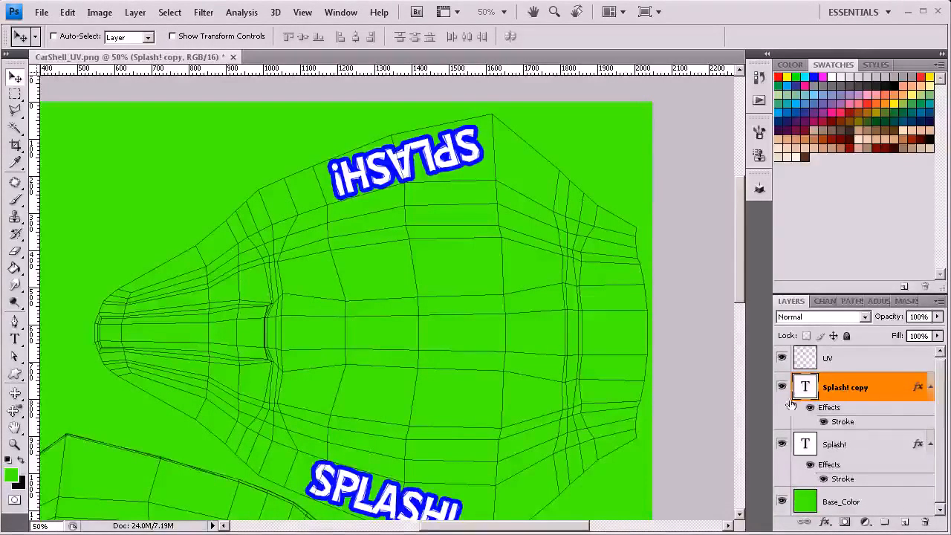
{"action": "left_click", "coordinate": [930, 387]}
{"action": "left_click", "coordinate": [930, 418]}
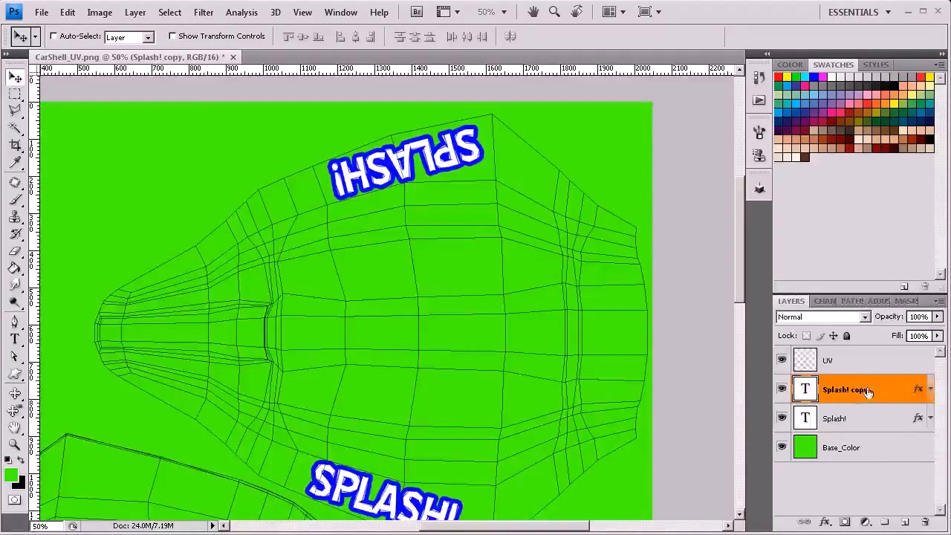
{"action": "left_click", "coordinate": [906, 523]}
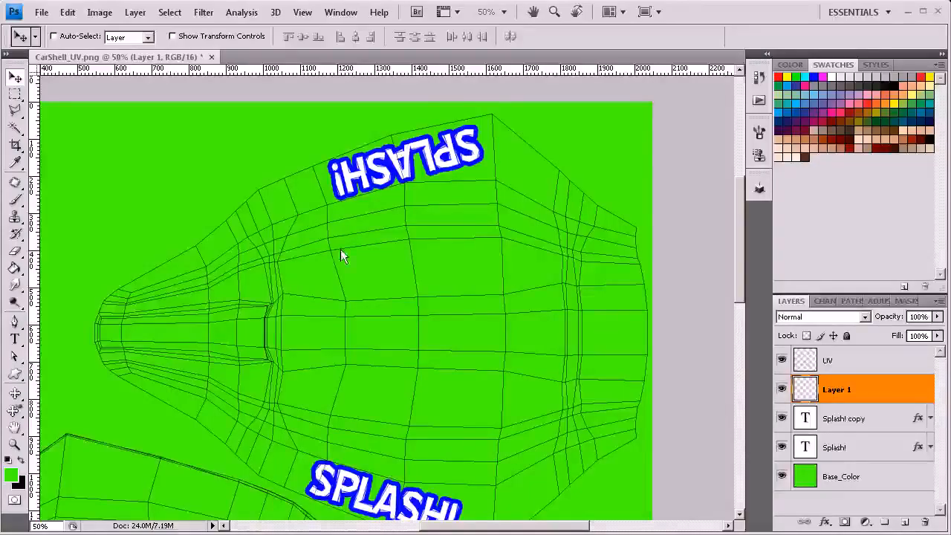
Step: Set the foreground color to pure blue, RGB 0, 0, 255
{"action": "left_click", "coordinate": [10, 474]}
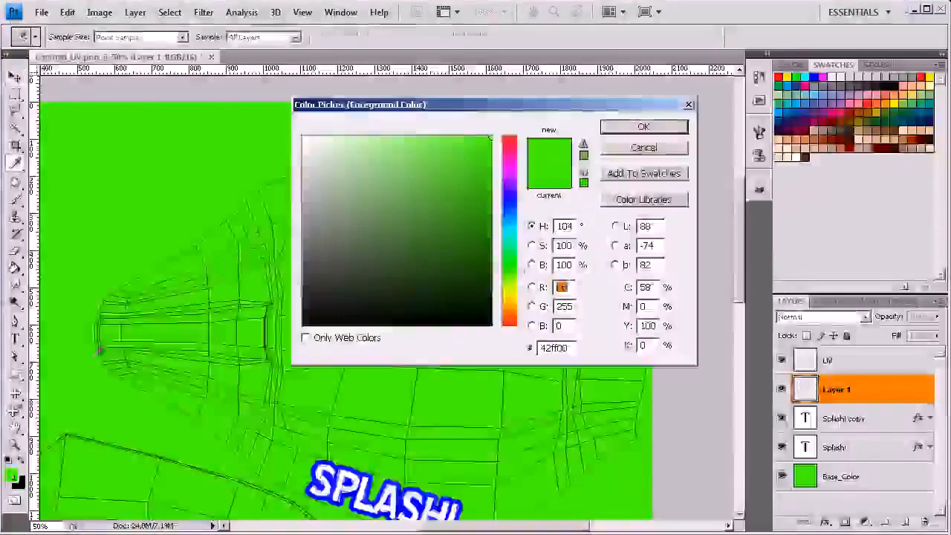
{"action": "left_click_drag", "start_coordinate": [507, 208], "coordinate": [508, 199]}
{"action": "left_click_drag", "start_coordinate": [458, 171], "coordinate": [496, 132]}
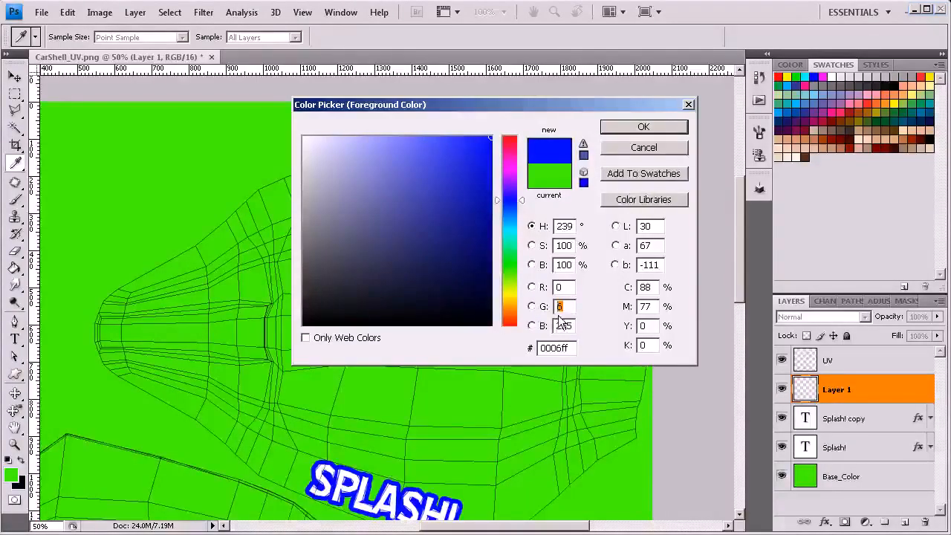
{"action": "type", "text": "0"}
{"action": "key", "text": "Return"}
Step: With a 22 px brush, paint two curved blue droplets and one round drop below the upside-down Splash! text on the new layer
{"action": "left_click", "coordinate": [14, 199]}
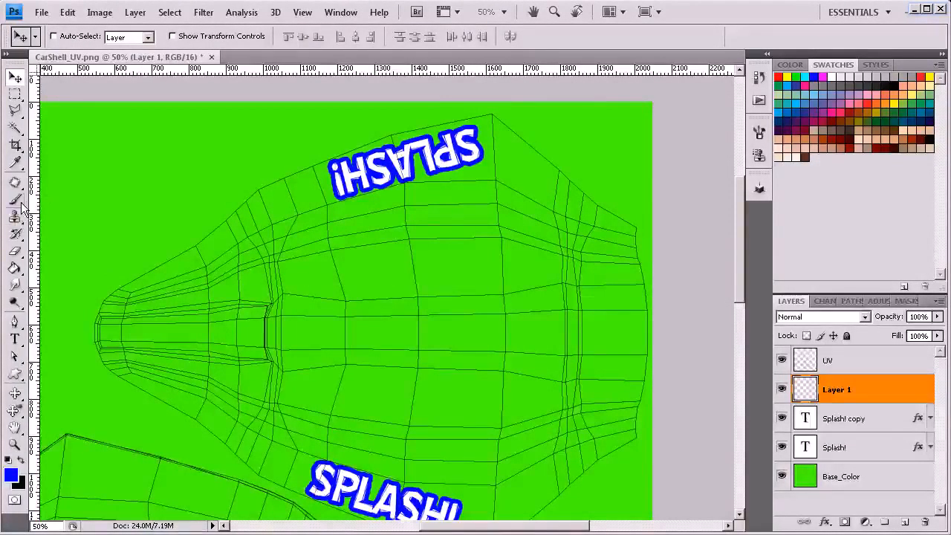
{"action": "right_click", "coordinate": [445, 218]}
{"action": "left_click_drag", "start_coordinate": [474, 251], "coordinate": [480, 253]}
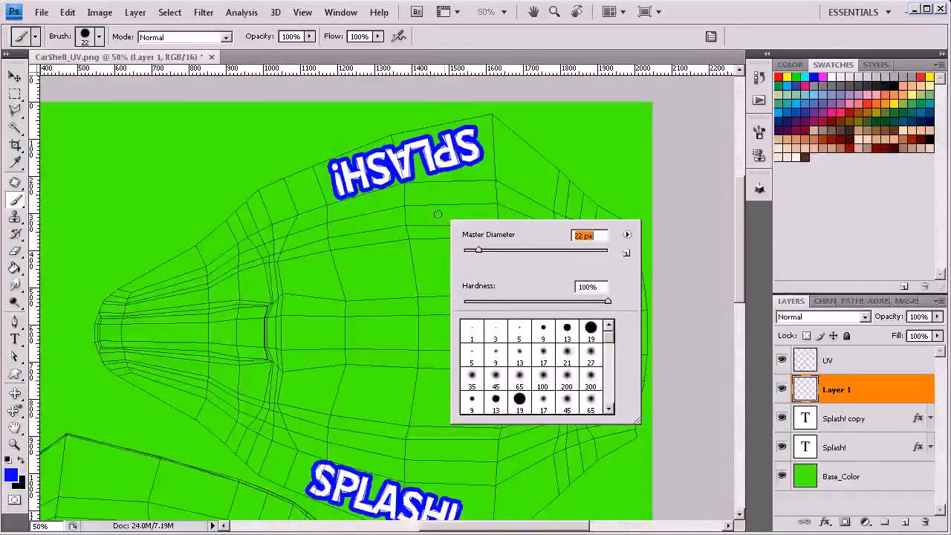
{"action": "left_click_drag", "start_coordinate": [464, 185], "coordinate": [490, 204]}
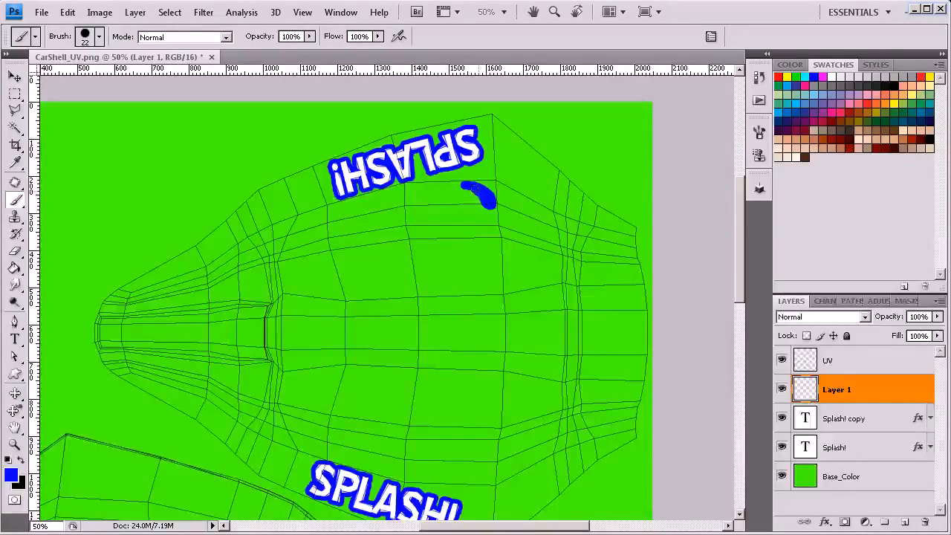
{"action": "left_click_drag", "start_coordinate": [446, 191], "coordinate": [465, 212]}
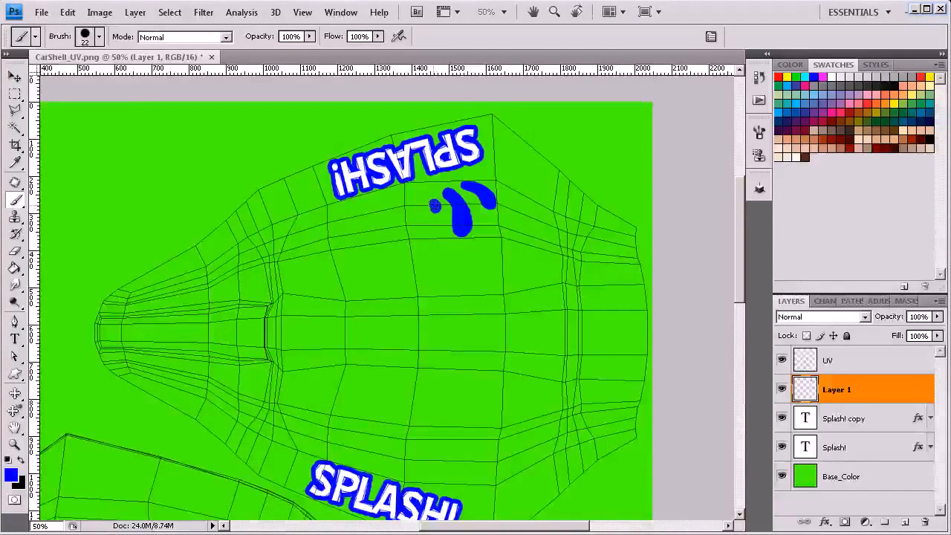
{"action": "left_click_drag", "start_coordinate": [434, 205], "coordinate": [438, 207]}
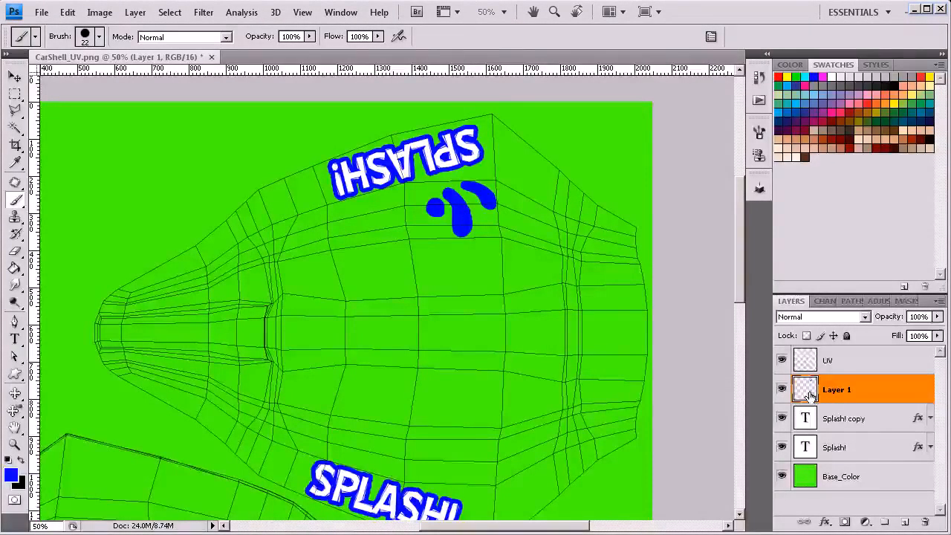
Step: Duplicate the droplets layer and load the copy's painted shapes as a selection
{"action": "key", "text": "ctrl+j"}
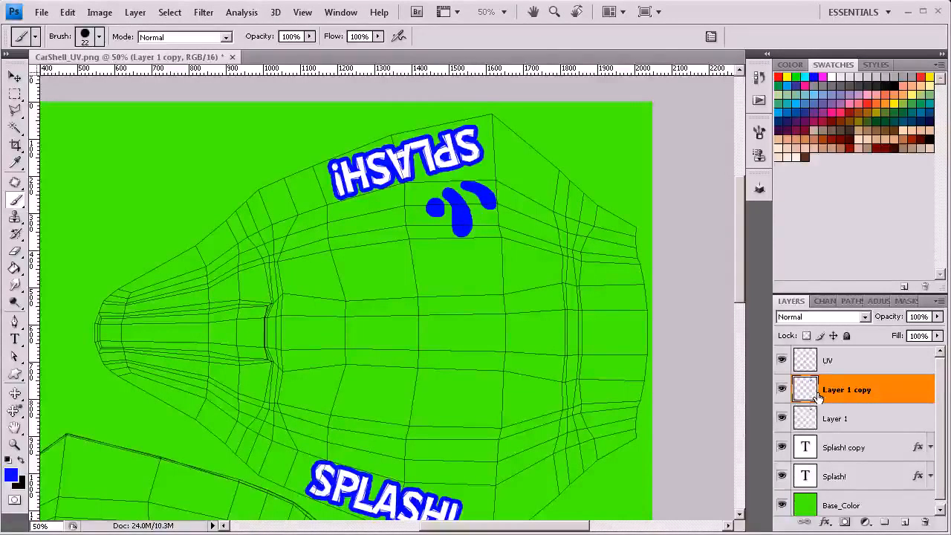
{"action": "left_click", "coordinate": [808, 390], "text": "ctrl"}
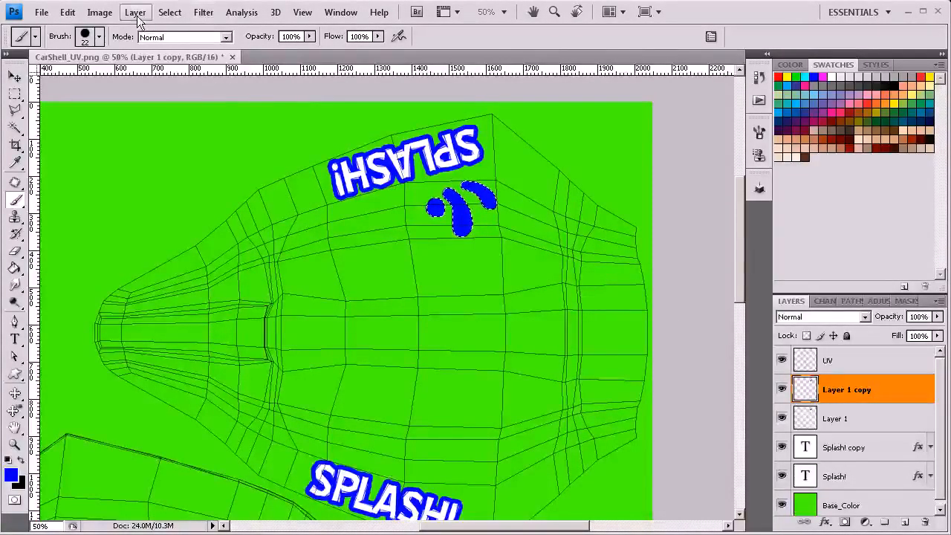
Step: Expand the selection around the droplet shapes on the copied layer by 12 pixels
{"action": "left_click", "coordinate": [170, 12]}
{"action": "mouse_move", "coordinate": [243, 166]}
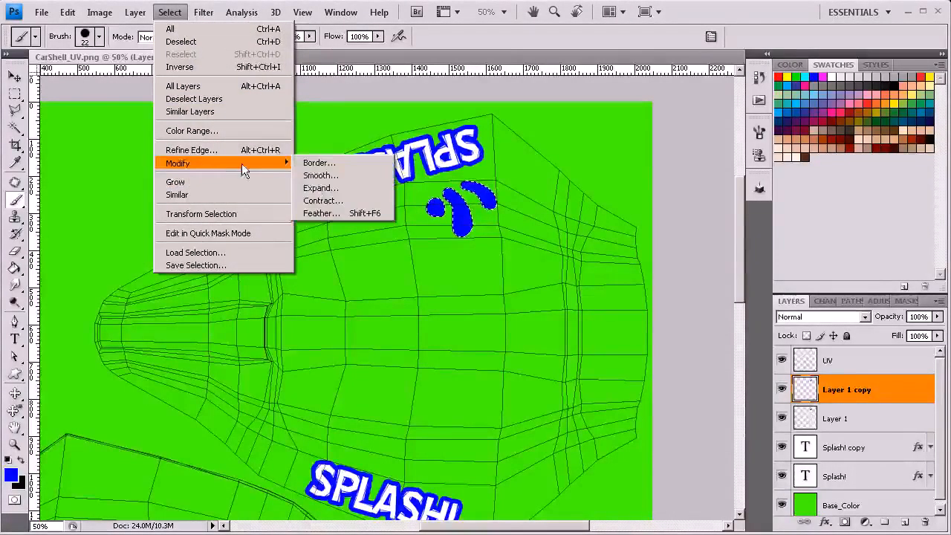
{"action": "left_click", "coordinate": [327, 188]}
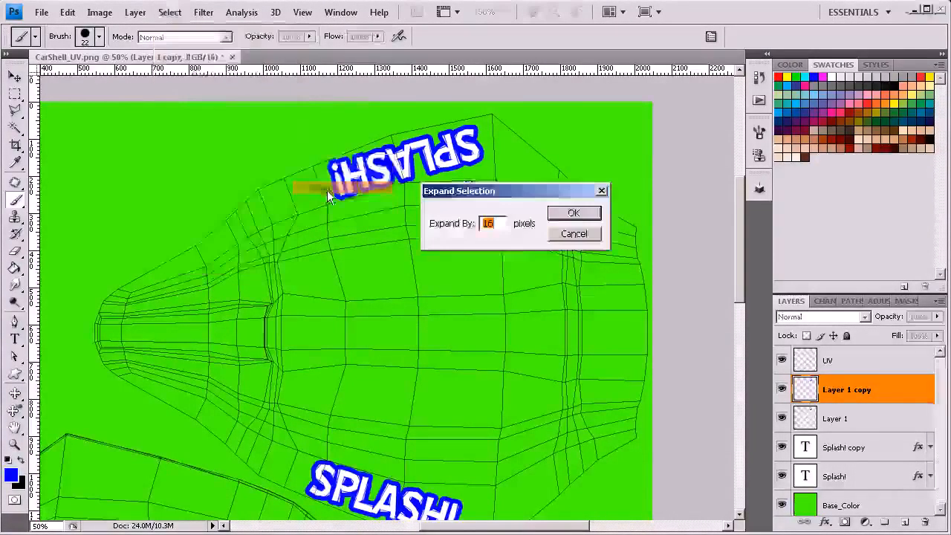
{"action": "mouse_move", "coordinate": [491, 192]}
{"action": "left_mouse_down"}
{"action": "mouse_move", "coordinate": [567, 195]}
{"action": "mouse_move", "coordinate": [591, 208]}
{"action": "left_mouse_up"}
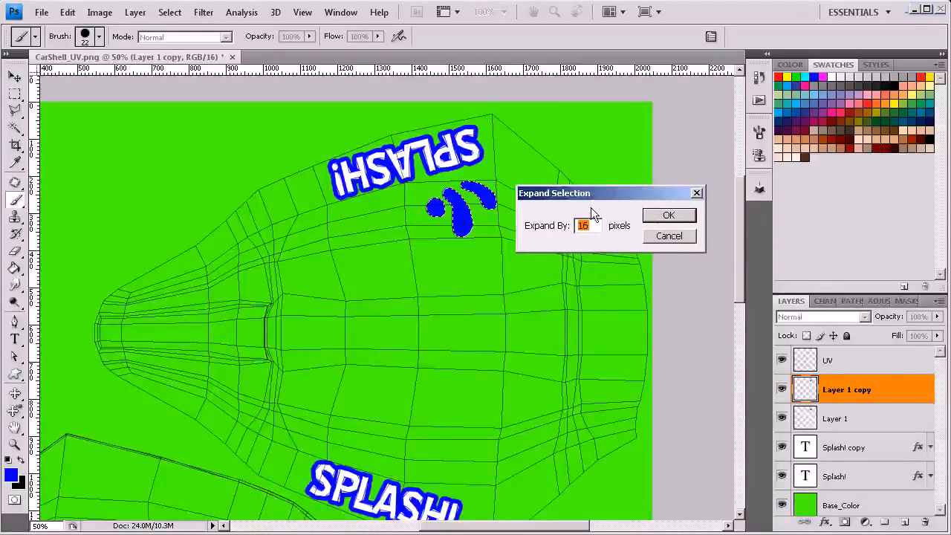
{"action": "type", "text": "12"}
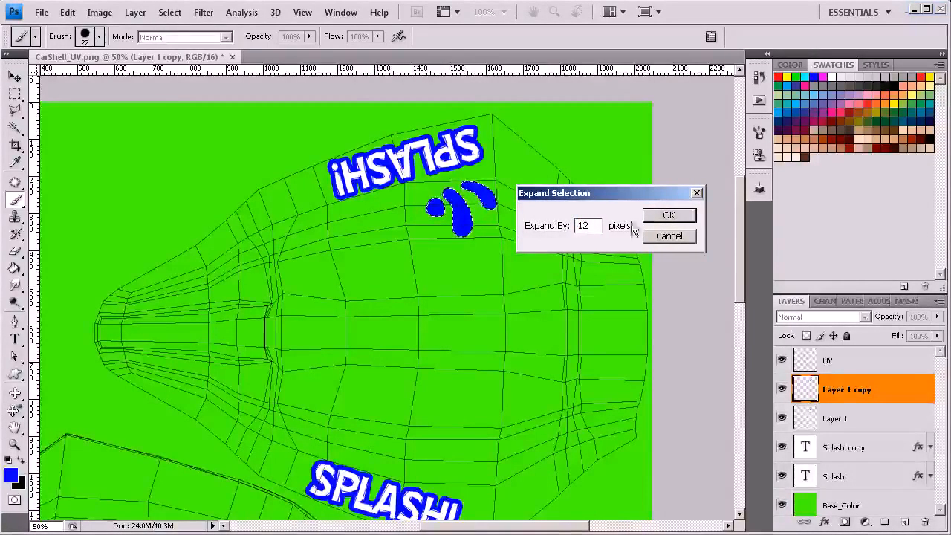
{"action": "left_click", "coordinate": [665, 214]}
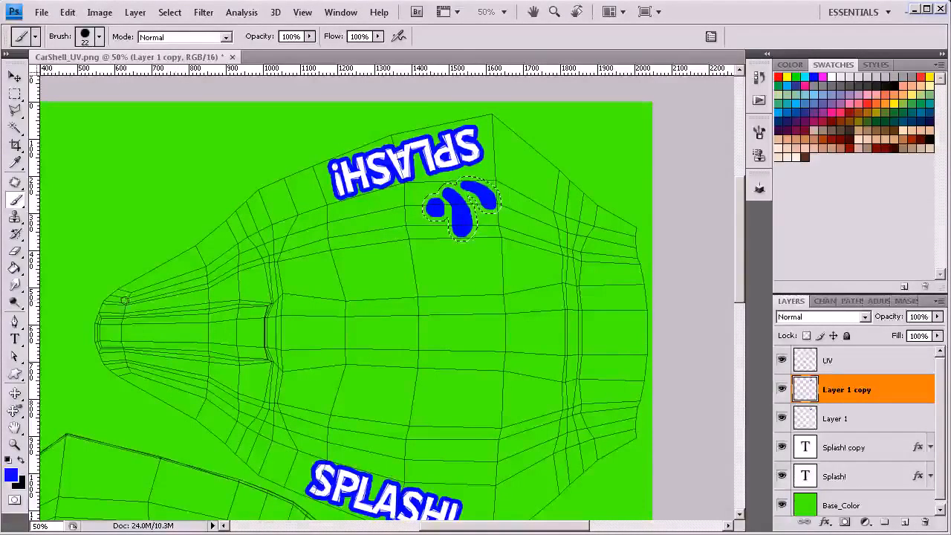
Step: Fill the expanded selection on Layer 1 copy with white to form an outline around the blue droplets
{"action": "key", "text": "g"}
{"action": "left_click", "coordinate": [8, 459]}
{"action": "left_click", "coordinate": [21, 459]}
{"action": "left_click", "coordinate": [447, 208]}
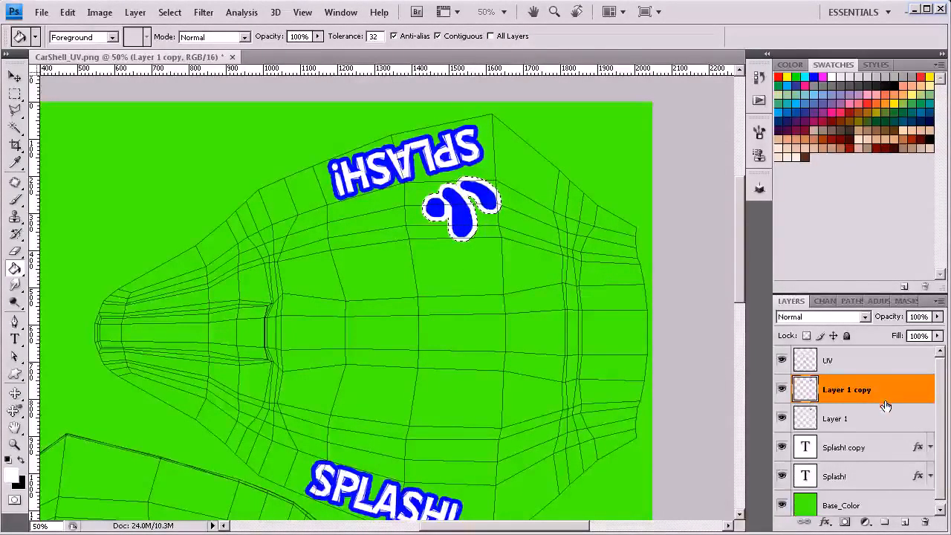
Step: Merge Layer 1 and Layer 1 copy into one layer named Decal, and clear the selection
{"action": "left_click", "coordinate": [847, 420], "text": "shift"}
{"action": "right_click", "coordinate": [850, 416]}
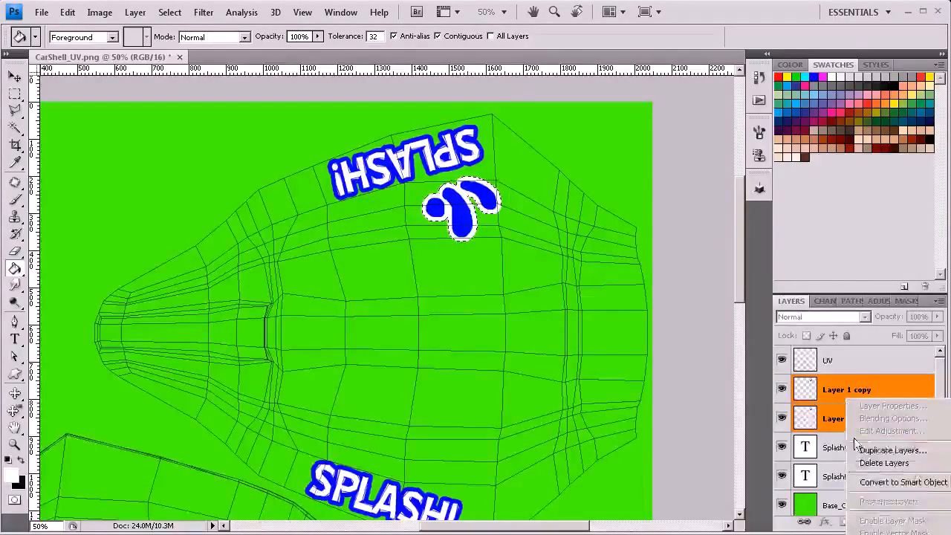
{"action": "key", "text": "ctrl+e"}
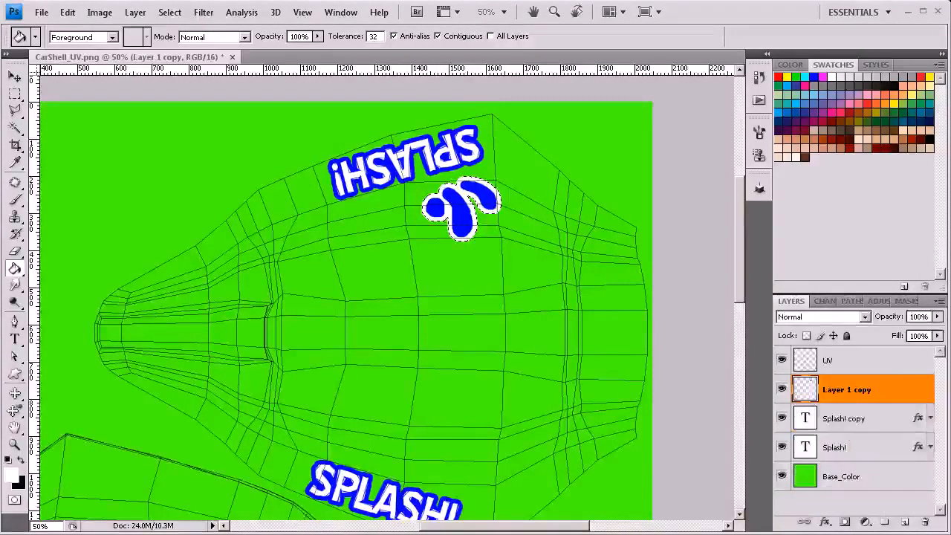
{"action": "double_click", "coordinate": [847, 389]}
{"action": "type", "text": "Decal"}
{"action": "key", "text": "Return"}
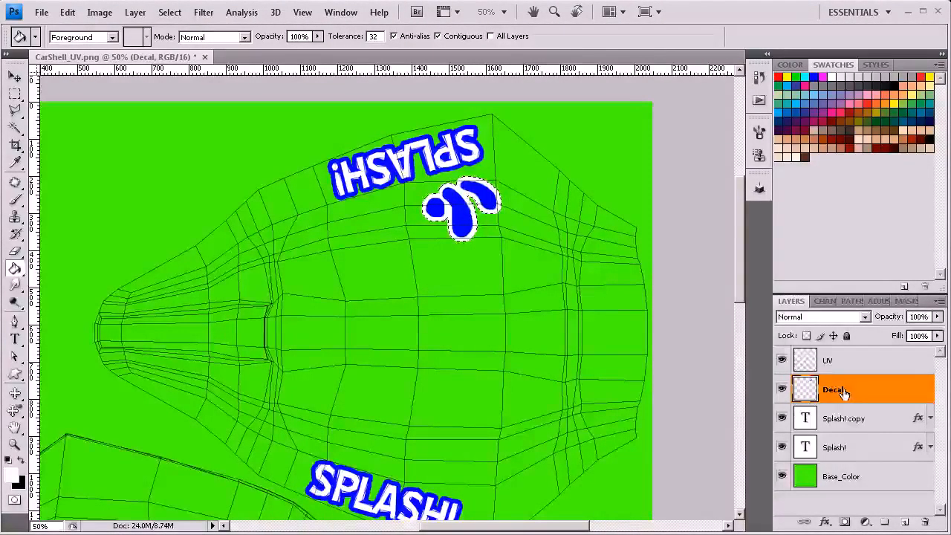
{"action": "key", "text": "ctrl+d"}
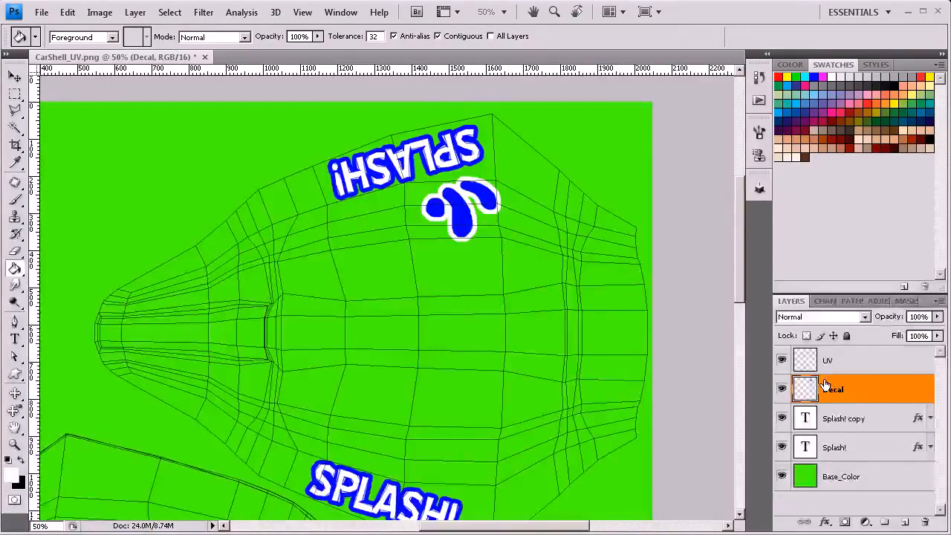
Step: Duplicate the Decal layer and move the copy straight down to the upright Splash! text on the shell's opposite side
{"action": "key", "text": "ctrl+j"}
{"action": "left_click", "coordinate": [15, 77]}
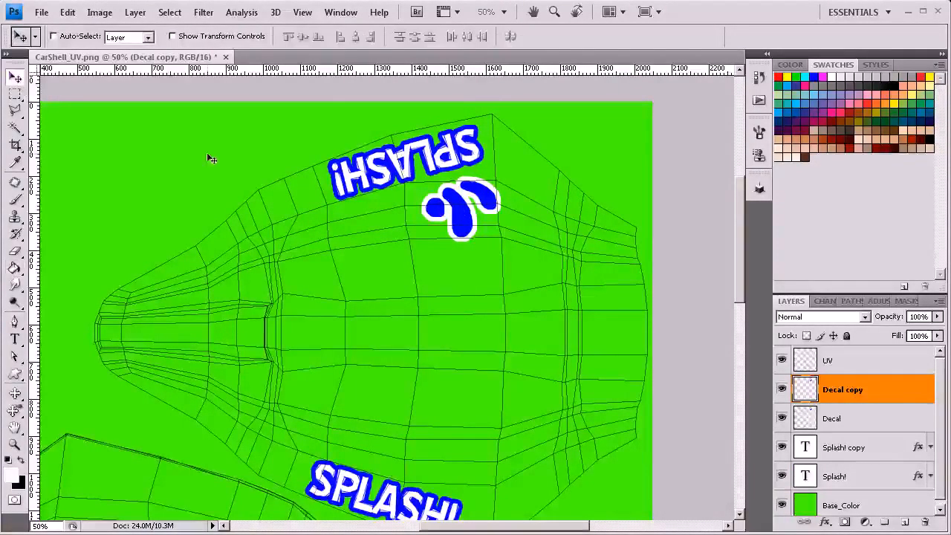
{"action": "left_click_drag", "start_coordinate": [450, 211], "coordinate": [445, 468]}
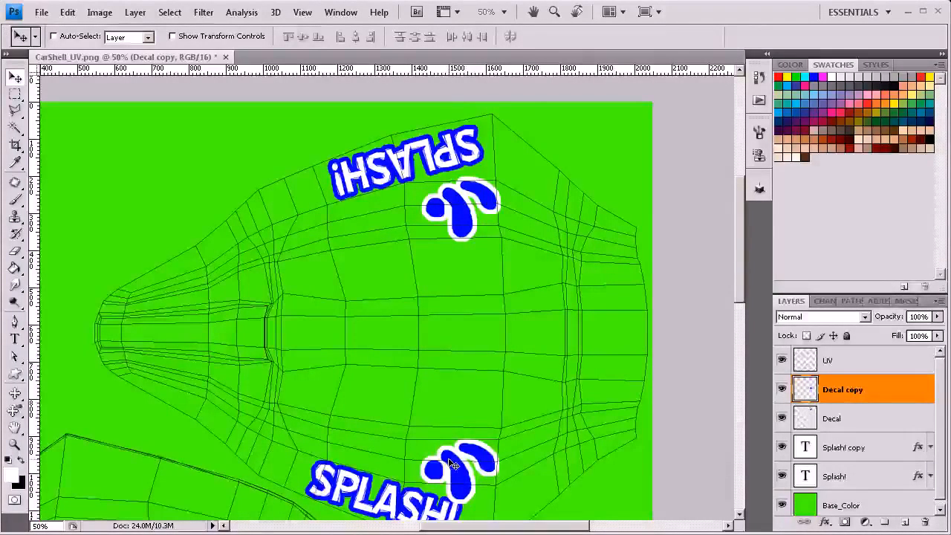
Step: Flip the copied droplets vertically and position them just above the upright Splash! text, mirroring the original decal
{"action": "key", "text": "ctrl+t"}
{"action": "right_click", "coordinate": [456, 464]}
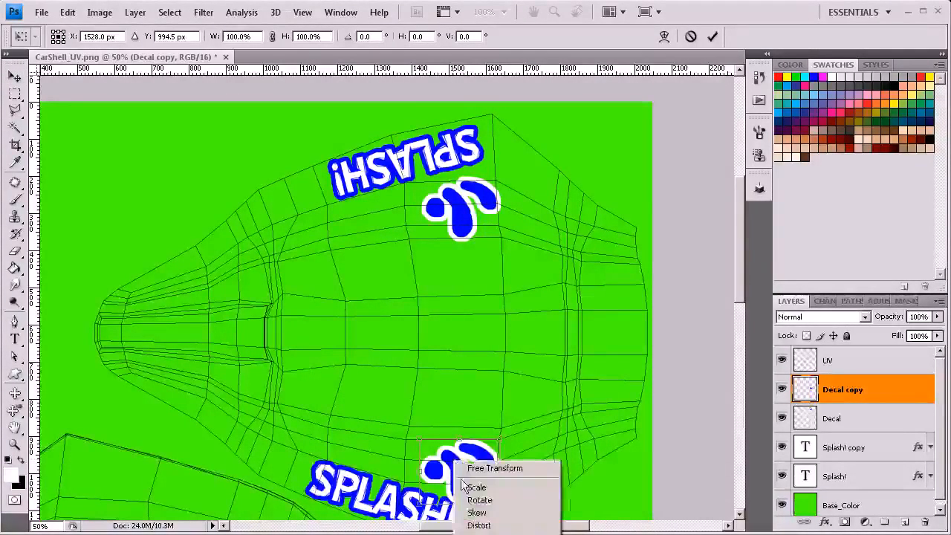
{"action": "left_click", "coordinate": [491, 534]}
{"action": "left_click_drag", "start_coordinate": [449, 484], "coordinate": [438, 472]}
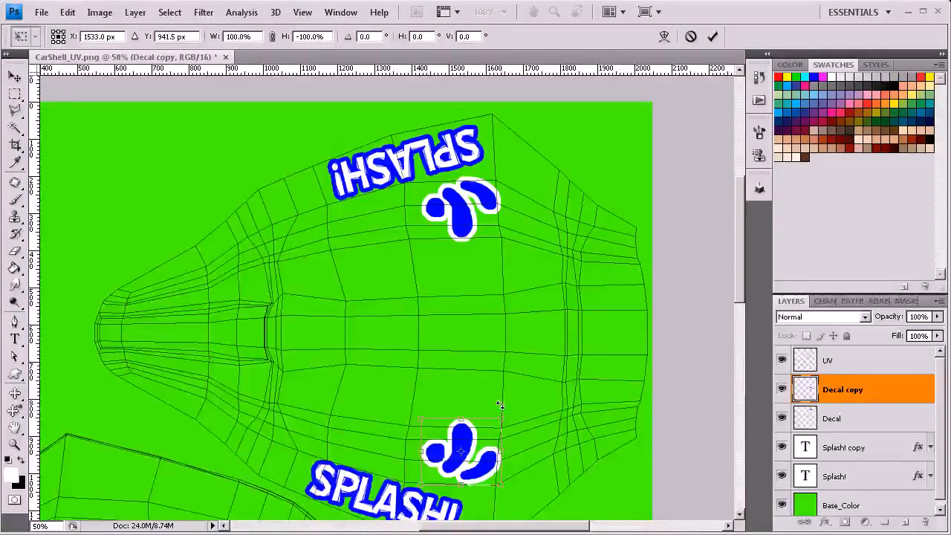
{"action": "key", "text": "Return"}
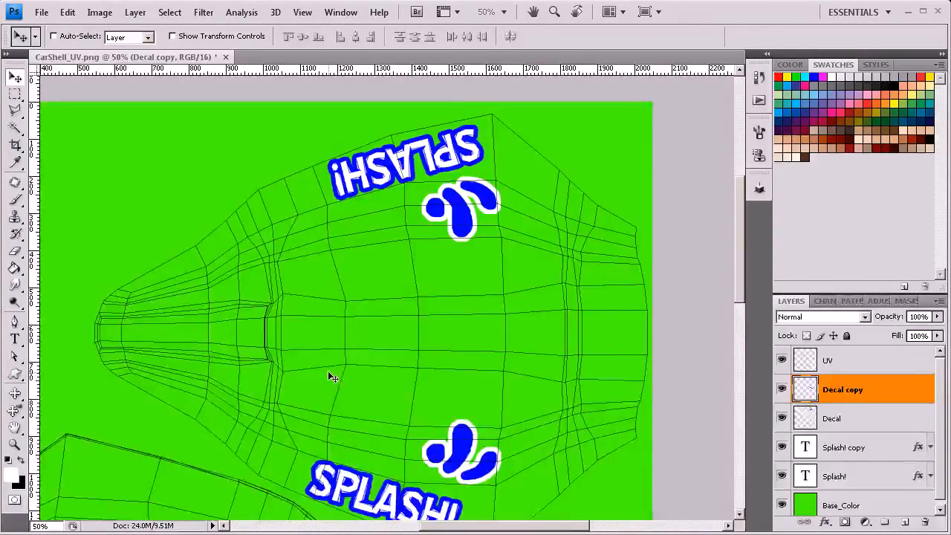
Step: Switch to 3ds Max and examine the decals, stripes and windows on the finished car from several angles
{"action": "key", "text": "ctrl+minus"}
{"action": "left_click_drag", "start_coordinate": [315, 375], "coordinate": [346, 250]}
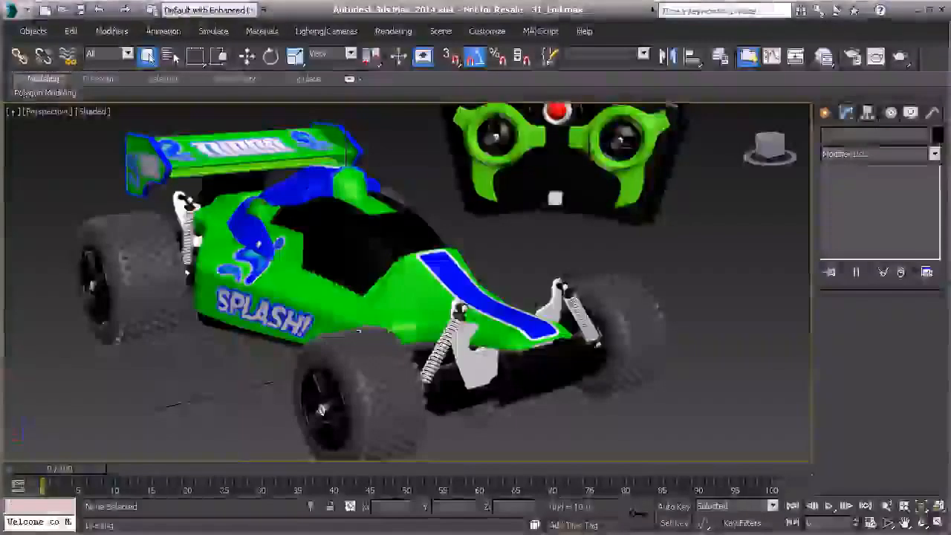
{"action": "left_click_drag", "start_coordinate": [390, 260], "coordinate": [419, 265]}
{"action": "scroll", "coordinate": [360, 291], "scroll_direction": "up", "scroll_amount": 2}
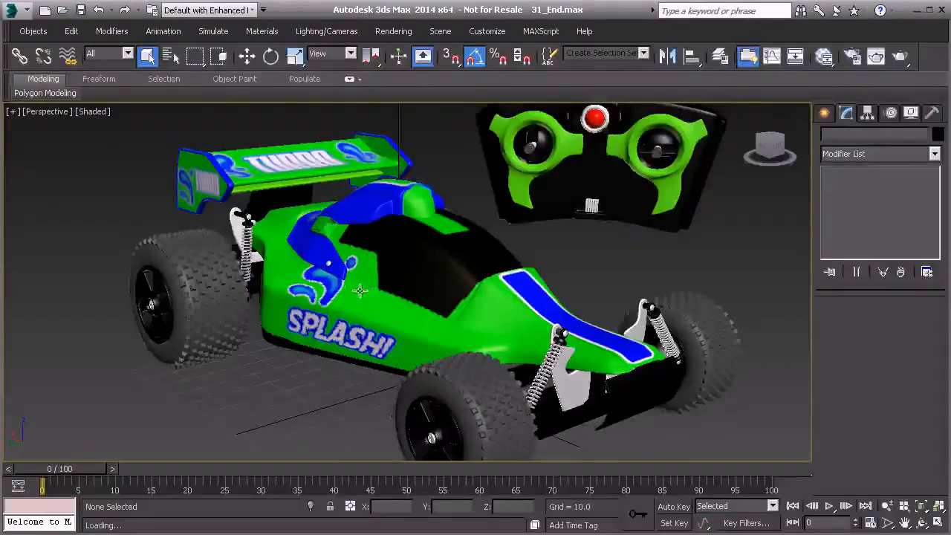
{"action": "mouse_move", "coordinate": [376, 303]}
{"action": "left_mouse_down"}
{"action": "mouse_move", "coordinate": [397, 306]}
{"action": "mouse_move", "coordinate": [381, 317]}
{"action": "left_mouse_up"}
{"action": "left_click", "coordinate": [383, 317]}
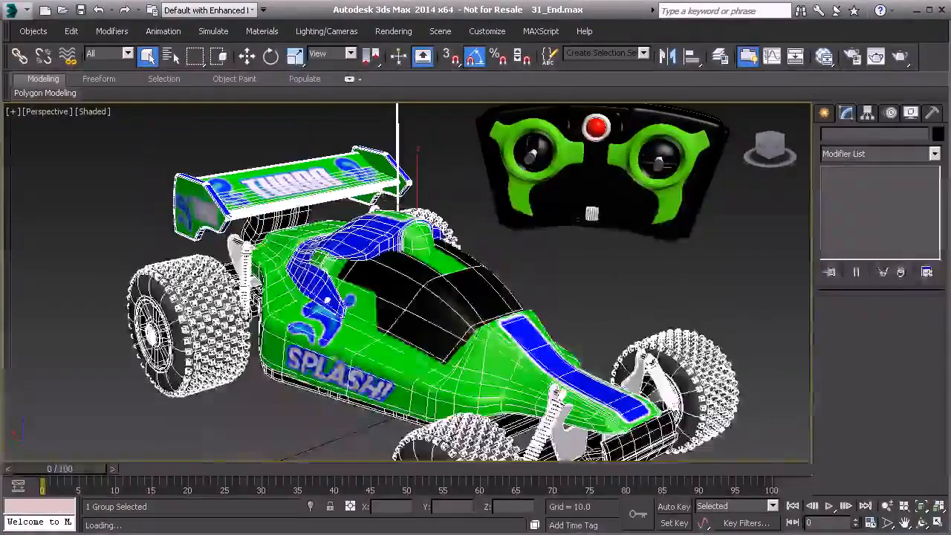
{"action": "mouse_move", "coordinate": [396, 349]}
{"action": "left_mouse_down"}
{"action": "mouse_move", "coordinate": [341, 300]}
{"action": "mouse_move", "coordinate": [395, 340]}
{"action": "left_mouse_up"}
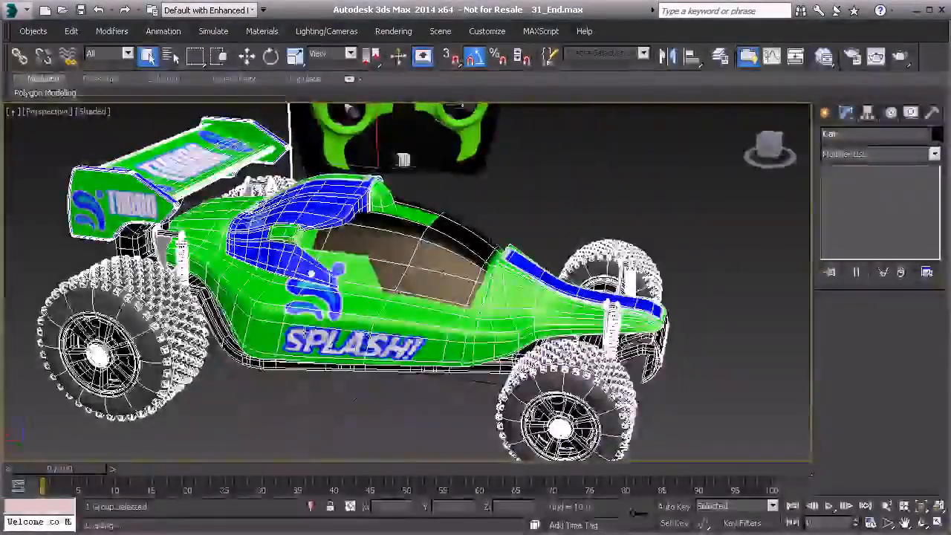
{"action": "left_click_drag", "start_coordinate": [305, 284], "coordinate": [265, 320]}
{"action": "left_click_drag", "start_coordinate": [349, 249], "coordinate": [398, 259]}
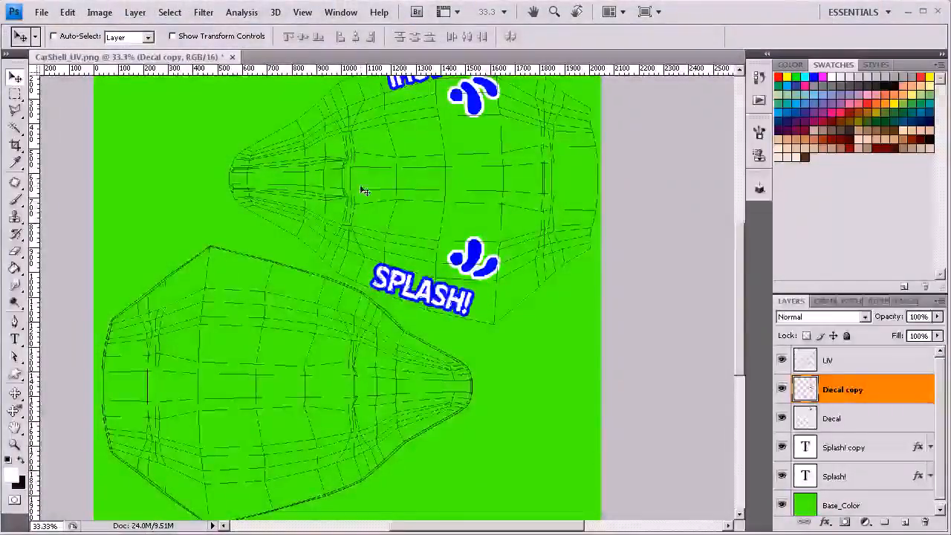
Step: On a new layer above Decal copy, roughly paint a black window area on the upper shell layout with the 22 px brush
{"action": "left_click", "coordinate": [905, 521]}
{"action": "left_click", "coordinate": [21, 462]}
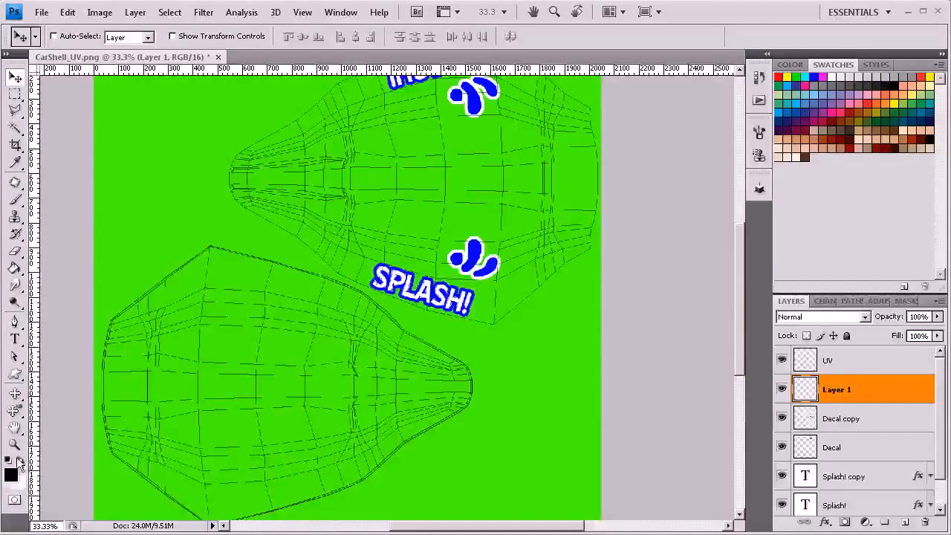
{"action": "left_click", "coordinate": [14, 199]}
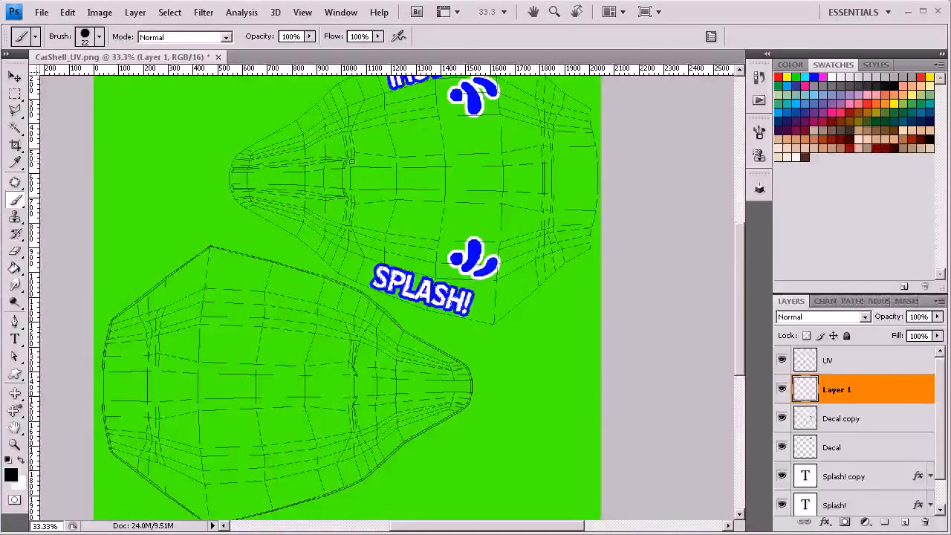
{"action": "mouse_move", "coordinate": [353, 135]}
{"action": "left_mouse_down"}
{"action": "mouse_move", "coordinate": [361, 150]}
{"action": "mouse_move", "coordinate": [389, 140]}
{"action": "left_mouse_up"}
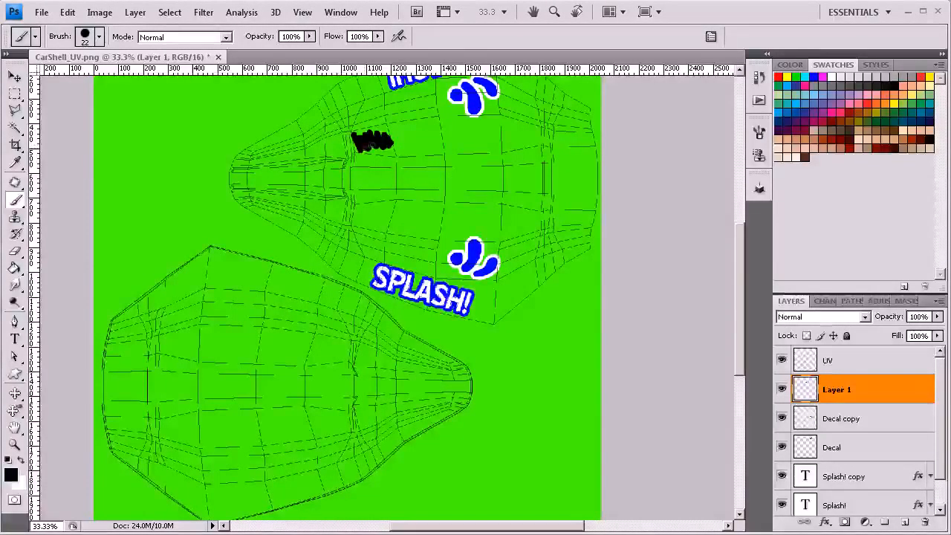
{"action": "left_click_drag", "start_coordinate": [355, 191], "coordinate": [358, 205]}
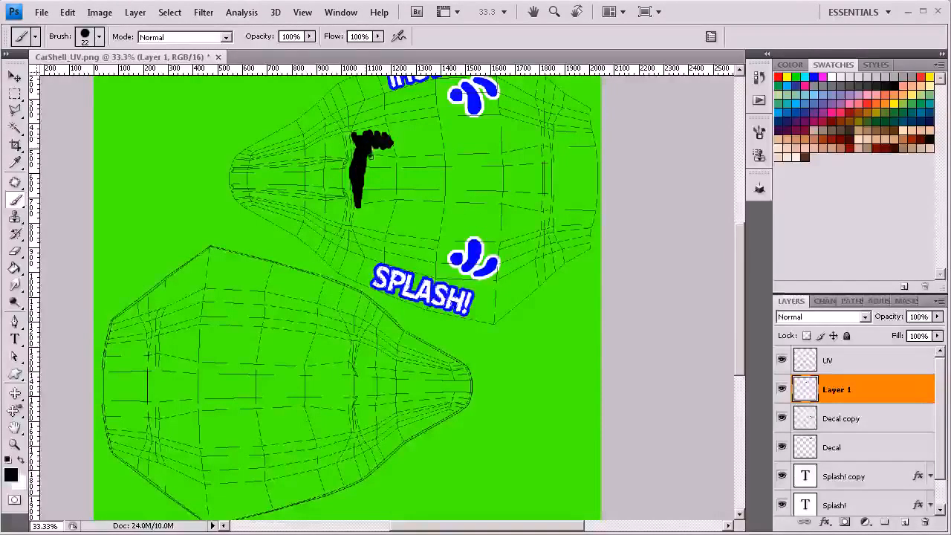
{"action": "mouse_move", "coordinate": [383, 154]}
{"action": "left_mouse_down"}
{"action": "mouse_move", "coordinate": [391, 151]}
{"action": "mouse_move", "coordinate": [369, 165]}
{"action": "mouse_move", "coordinate": [397, 128]}
{"action": "left_mouse_up"}
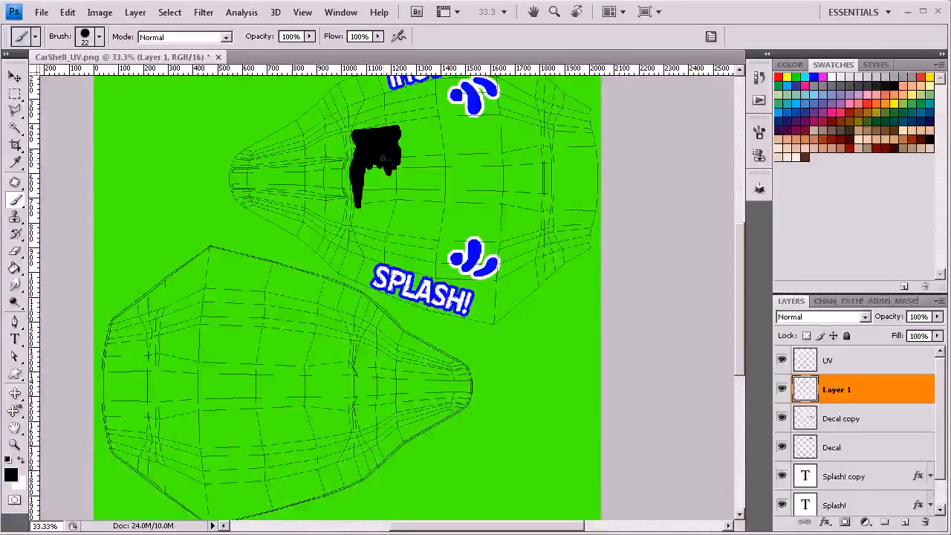
{"action": "left_click_drag", "start_coordinate": [378, 166], "coordinate": [374, 168]}
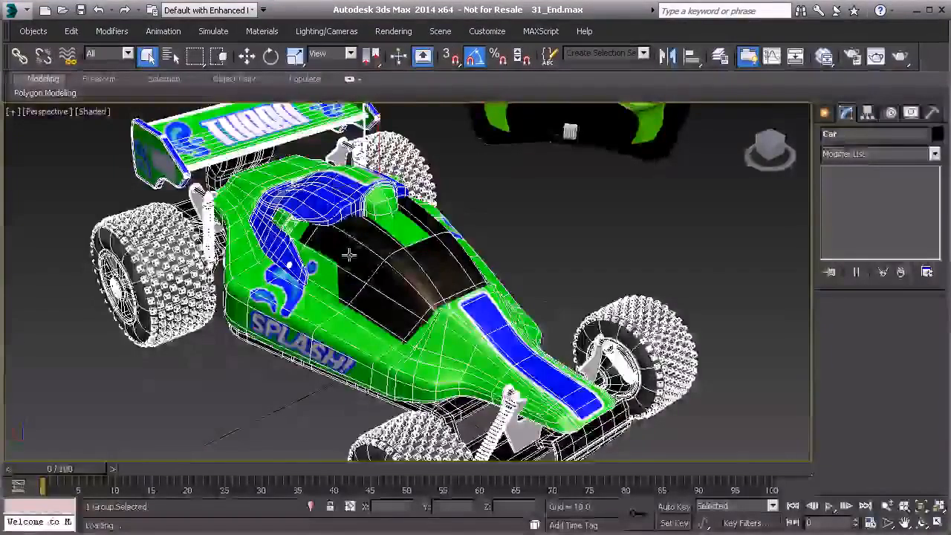
{"action": "left_click_drag", "start_coordinate": [408, 270], "coordinate": [435, 283]}
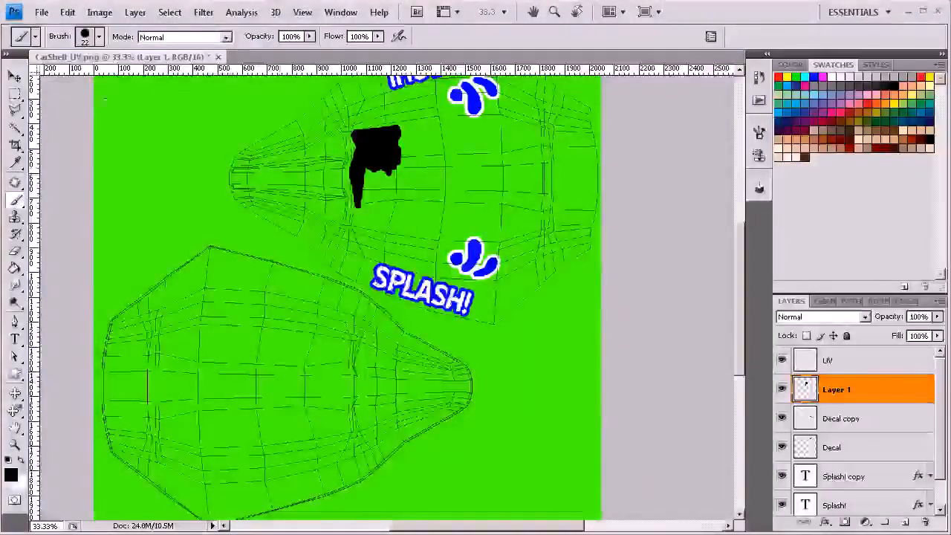
{"action": "left_click", "coordinate": [42, 12]}
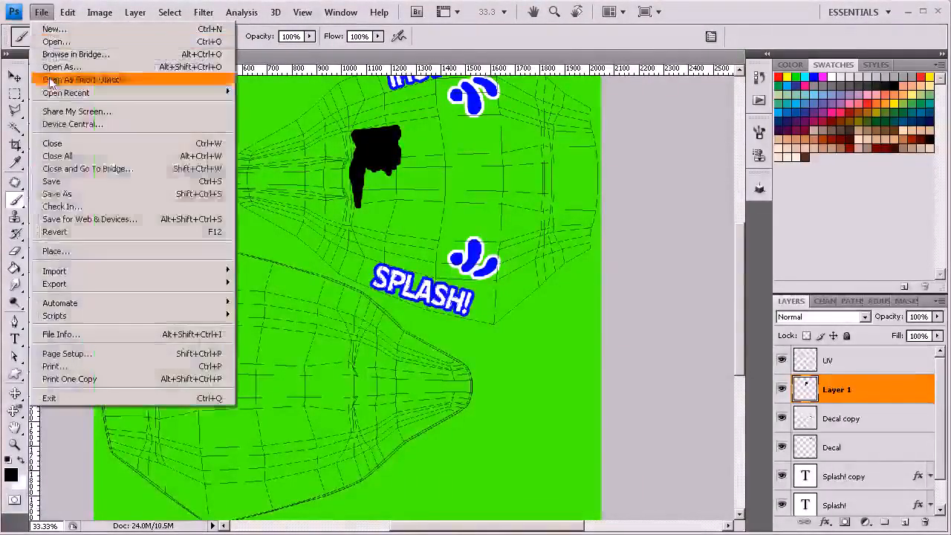
{"action": "left_click", "coordinate": [71, 193]}
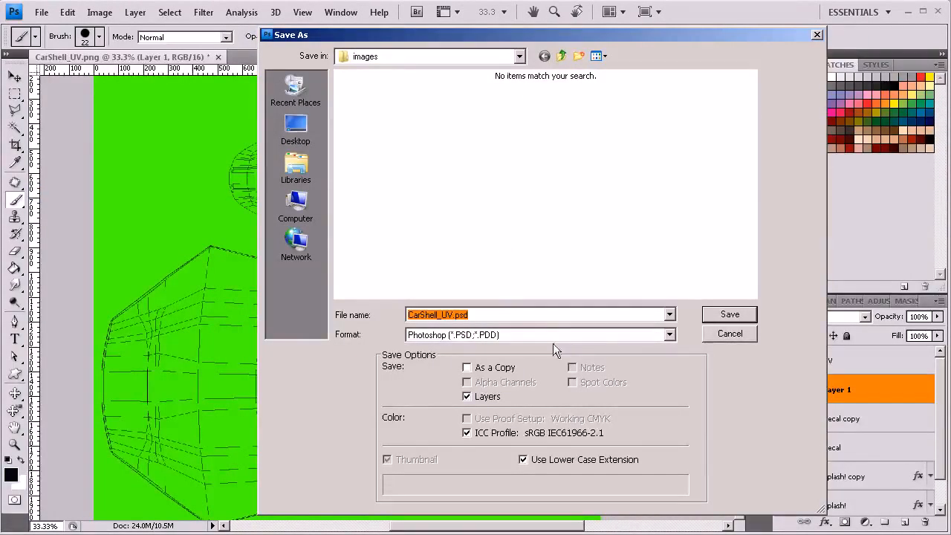
{"action": "left_click", "coordinate": [516, 334]}
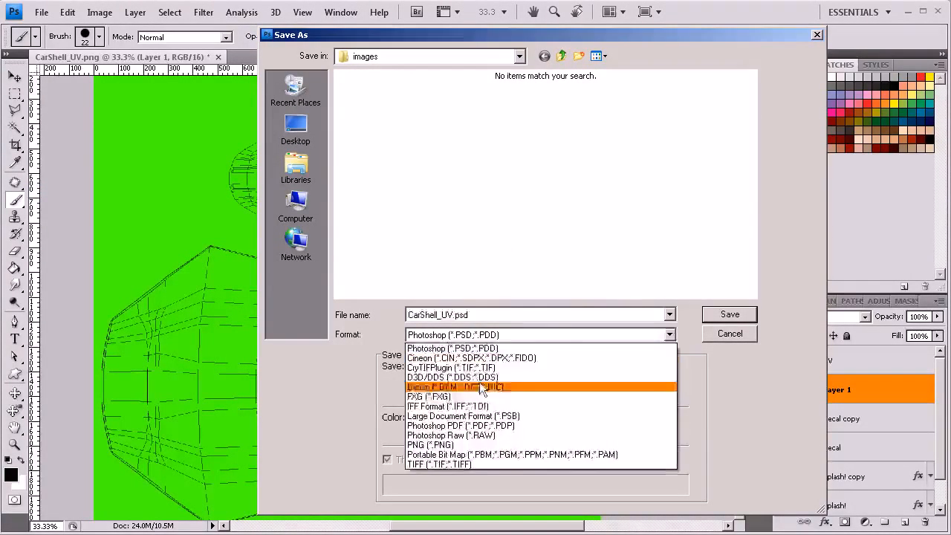
{"action": "left_click", "coordinate": [724, 336]}
{"action": "left_click", "coordinate": [725, 336]}
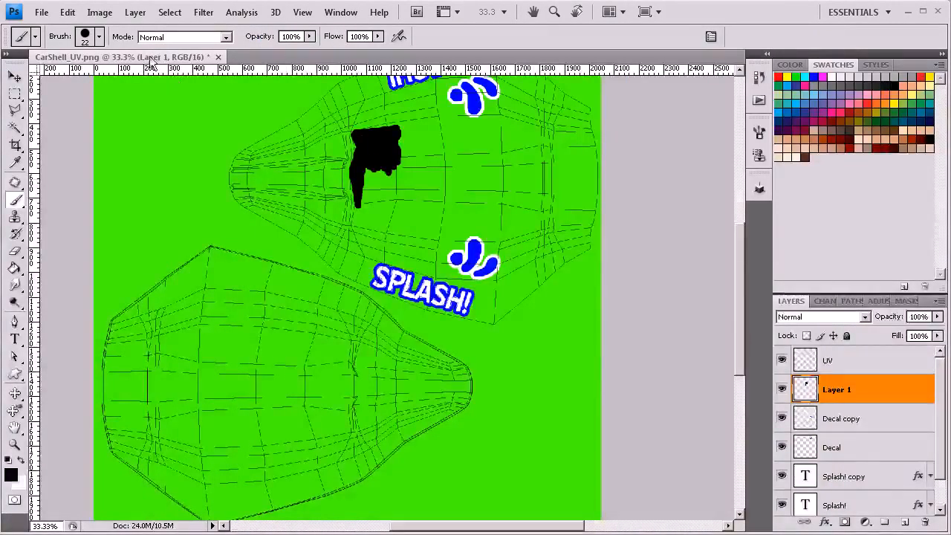
Step: Convert the image's color depth to 8 Bits/Channel
{"action": "left_click", "coordinate": [100, 11]}
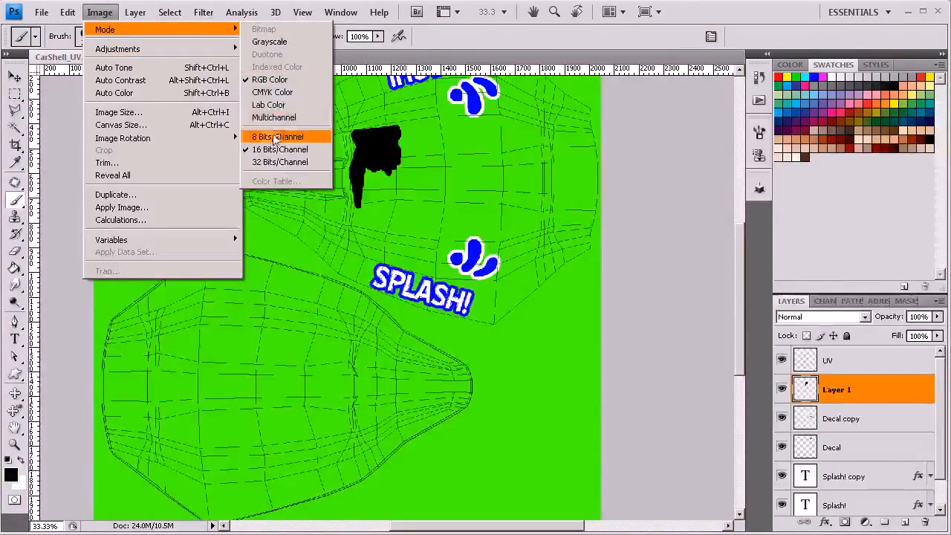
{"action": "left_click", "coordinate": [273, 137]}
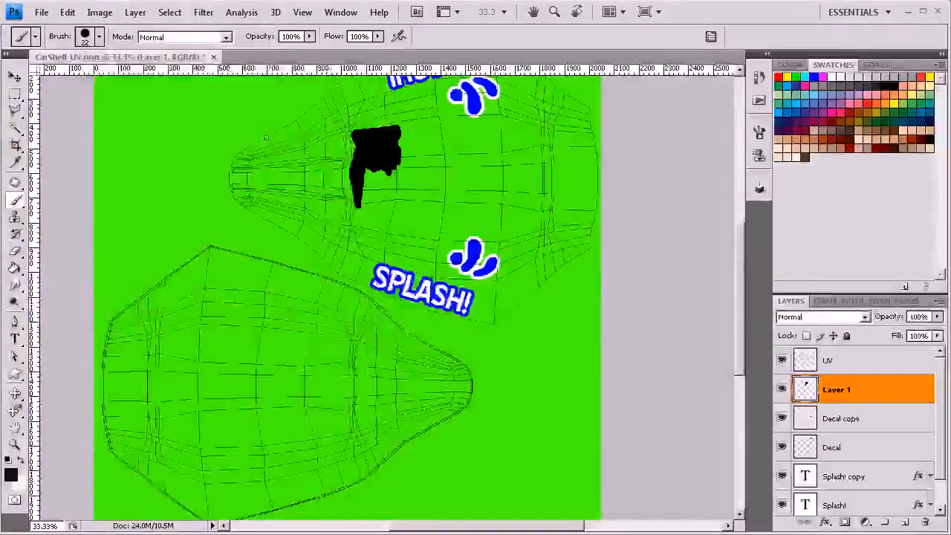
{"action": "left_click", "coordinate": [42, 12]}
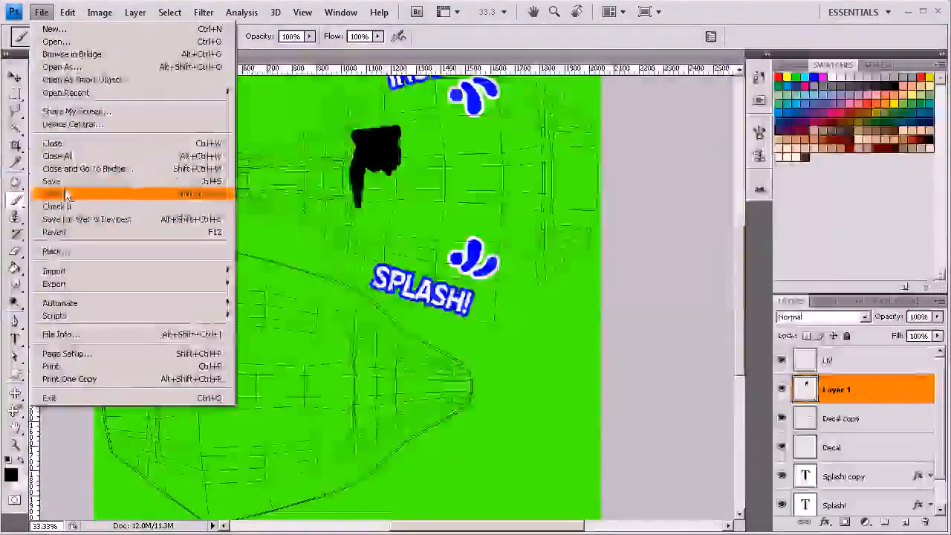
{"action": "left_click", "coordinate": [70, 187]}
{"action": "left_click", "coordinate": [489, 334]}
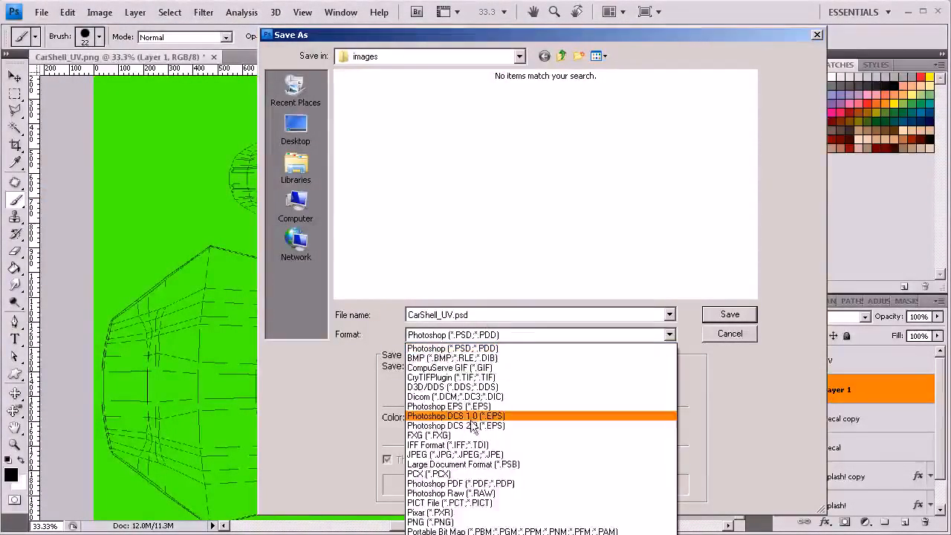
{"action": "left_click", "coordinate": [449, 453]}
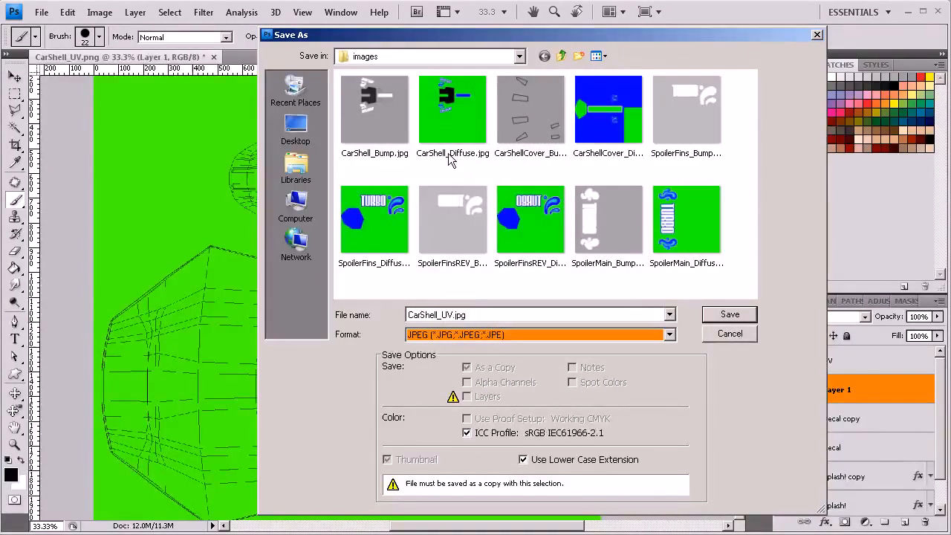
{"action": "left_click", "coordinate": [728, 333]}
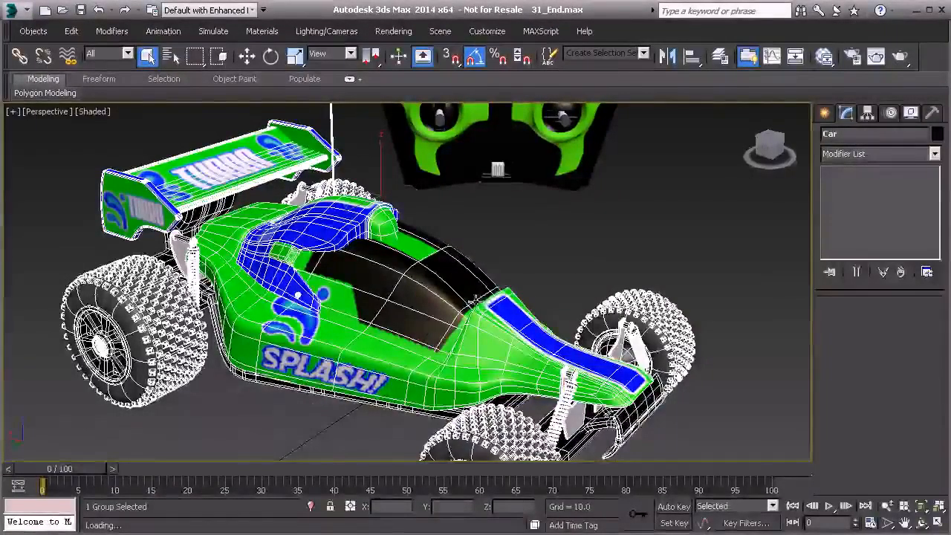
Step: Switch to 3ds Max, open CarShell_MAT in the Slate Material Editor and enlarge the preview of its diffuse bitmap
{"action": "key", "text": "m"}
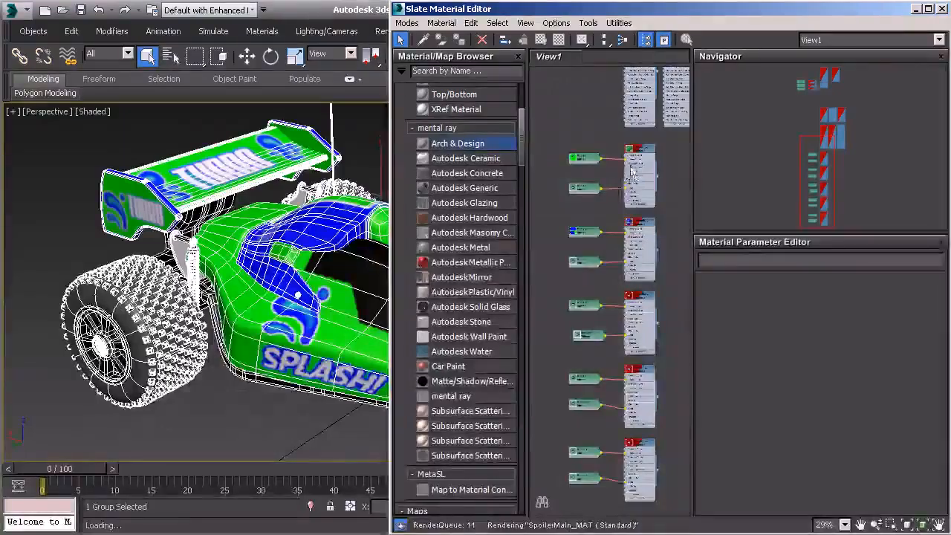
{"action": "double_click", "coordinate": [635, 169]}
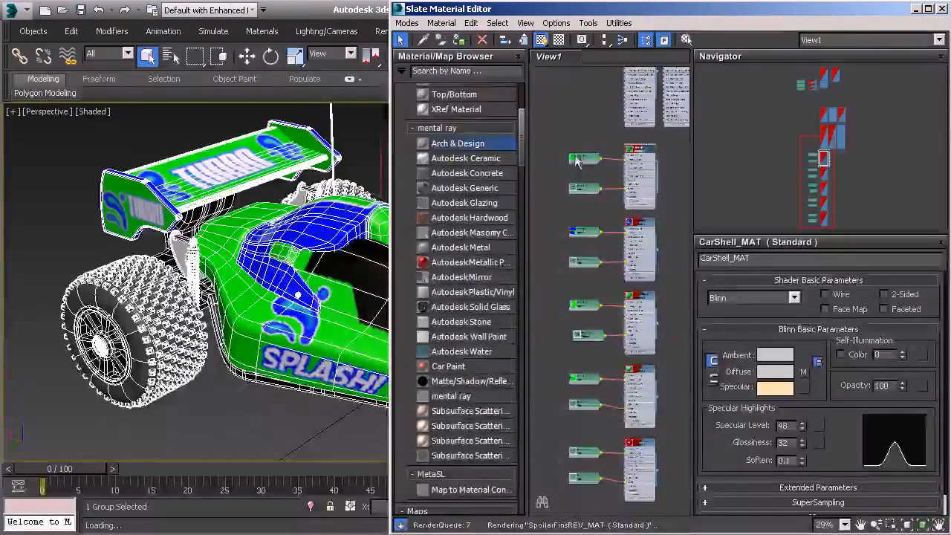
{"action": "scroll", "coordinate": [579, 164], "scroll_direction": "up", "scroll_amount": 3}
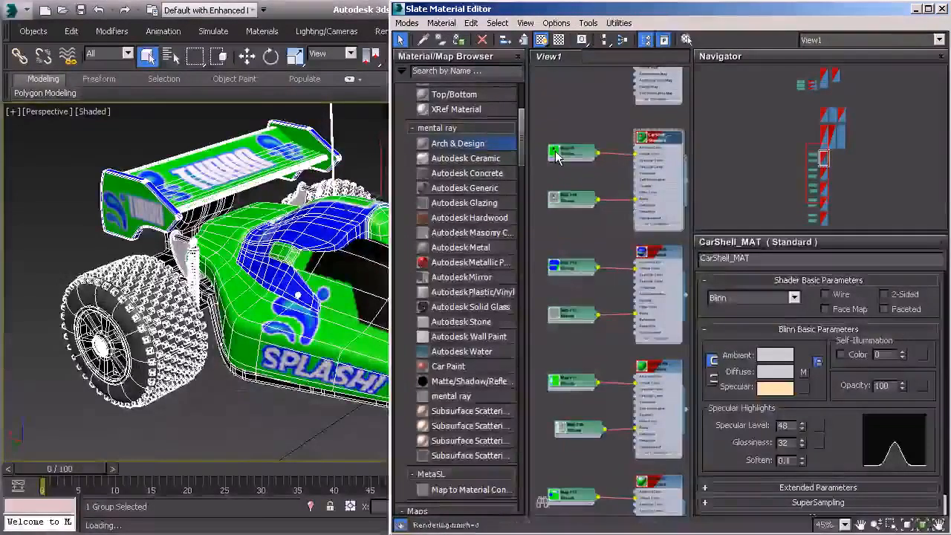
{"action": "double_click", "coordinate": [557, 156]}
{"action": "scroll", "coordinate": [569, 182], "scroll_direction": "up", "scroll_amount": 5}
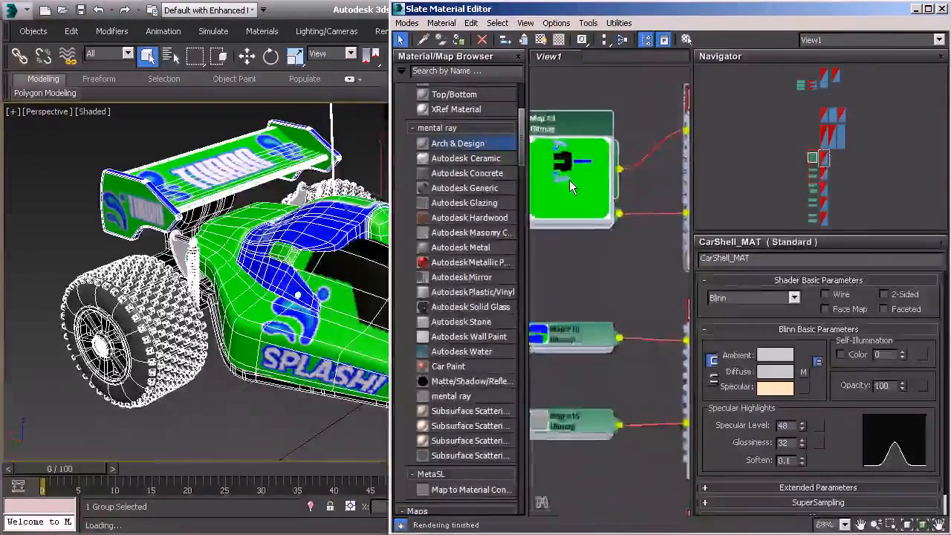
{"action": "scroll", "coordinate": [569, 180], "scroll_direction": "up", "scroll_amount": 1}
{"action": "left_click_drag", "start_coordinate": [569, 179], "coordinate": [621, 202]}
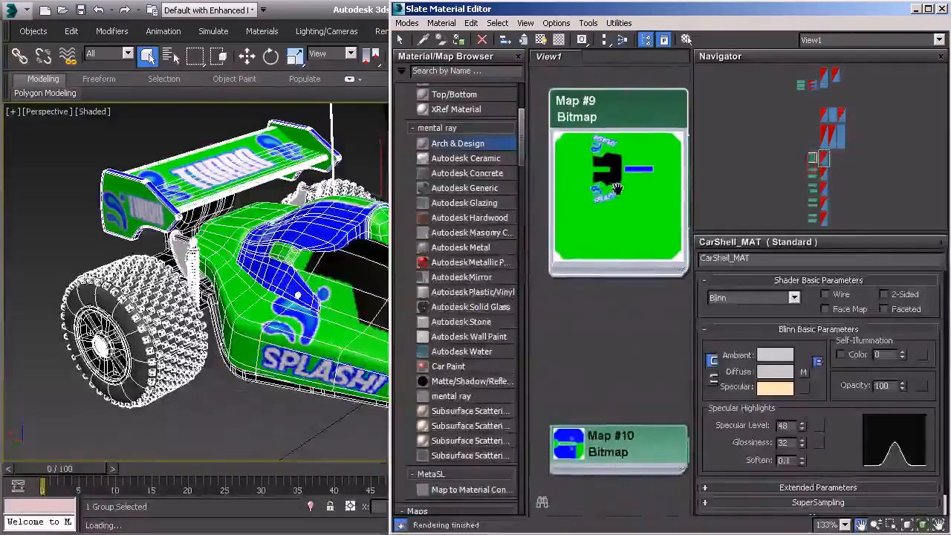
Step: Enlarge the preview of CarShell_MAT's bump bitmap and compare its grayscale decals and windows with the diffuse bitmap
{"action": "left_click_drag", "start_coordinate": [576, 122], "coordinate": [559, 215]}
{"action": "left_click_drag", "start_coordinate": [588, 363], "coordinate": [576, 283]}
{"action": "double_click", "coordinate": [576, 283]}
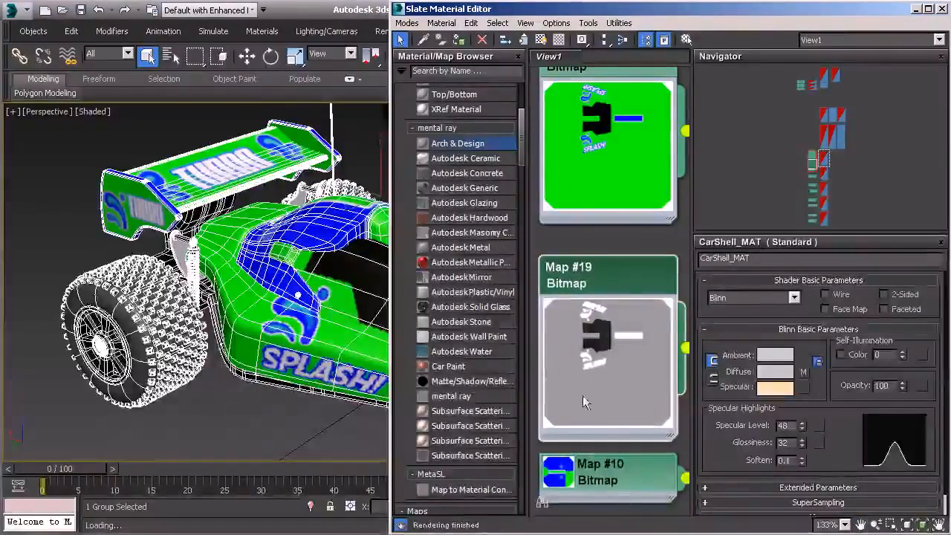
{"action": "left_click_drag", "start_coordinate": [596, 364], "coordinate": [600, 341]}
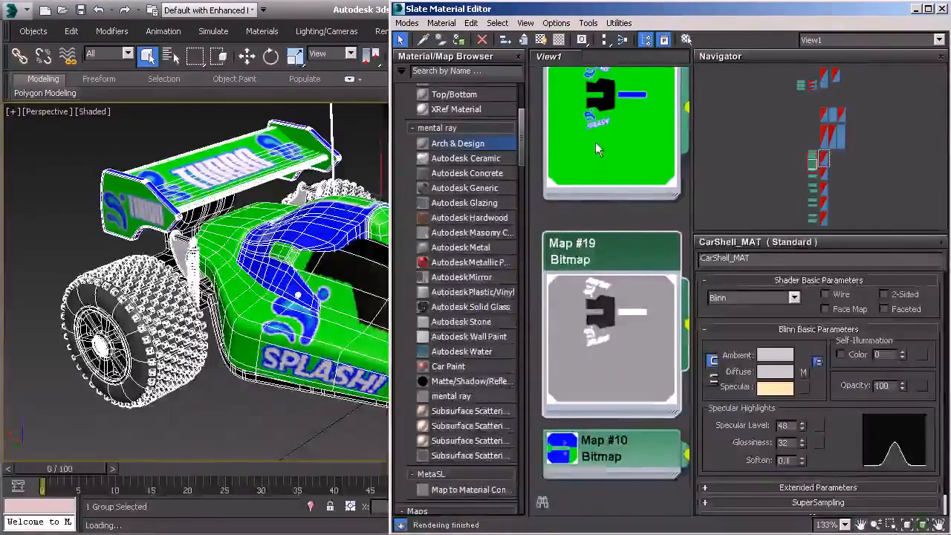
{"action": "left_click_drag", "start_coordinate": [595, 142], "coordinate": [594, 176]}
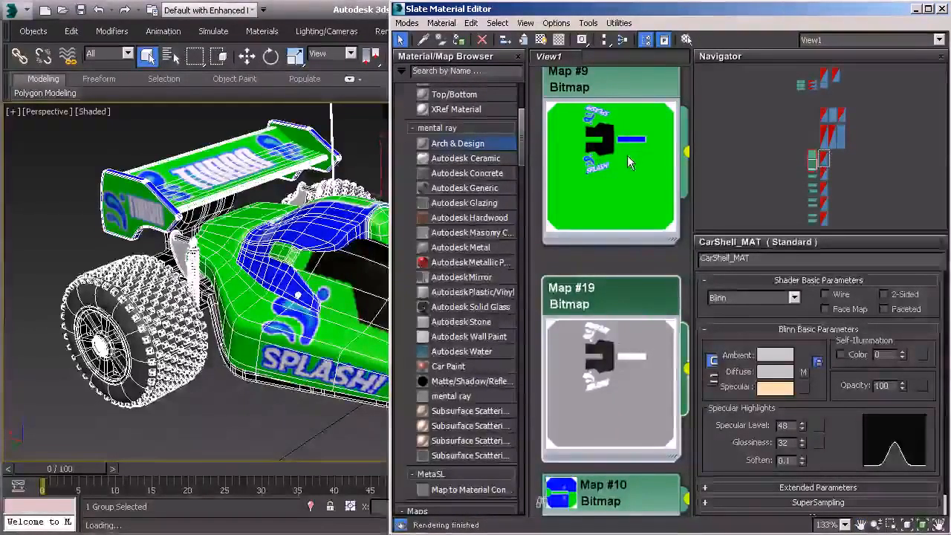
{"action": "left_click_drag", "start_coordinate": [597, 395], "coordinate": [597, 326]}
{"action": "scroll", "coordinate": [596, 324], "scroll_direction": "up", "scroll_amount": 1}
{"action": "scroll", "coordinate": [596, 323], "scroll_direction": "up", "scroll_amount": 2}
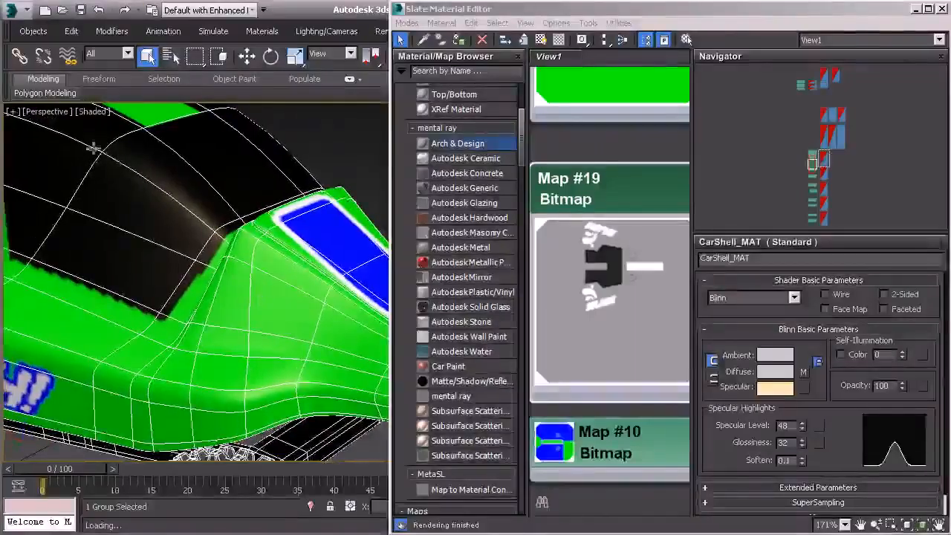
Step: Set the perspective viewport to Shaded Materials with Maps and inspect the car's windows and hood
{"action": "left_click", "coordinate": [94, 115]}
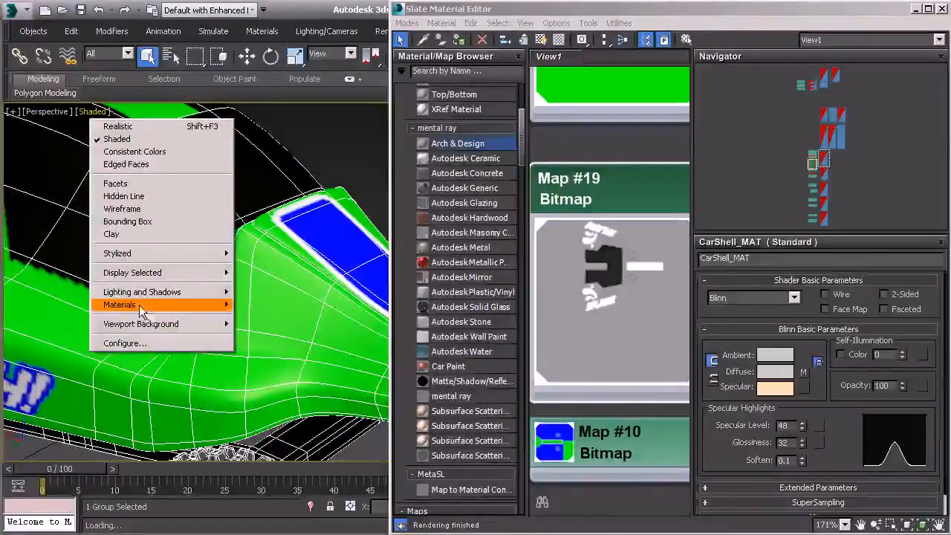
{"action": "mouse_move", "coordinate": [176, 311]}
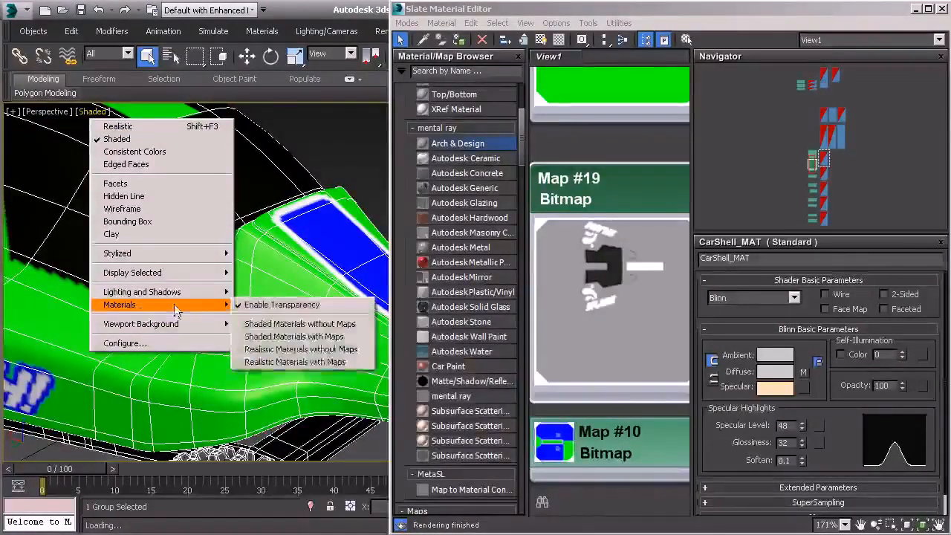
{"action": "left_click", "coordinate": [291, 337]}
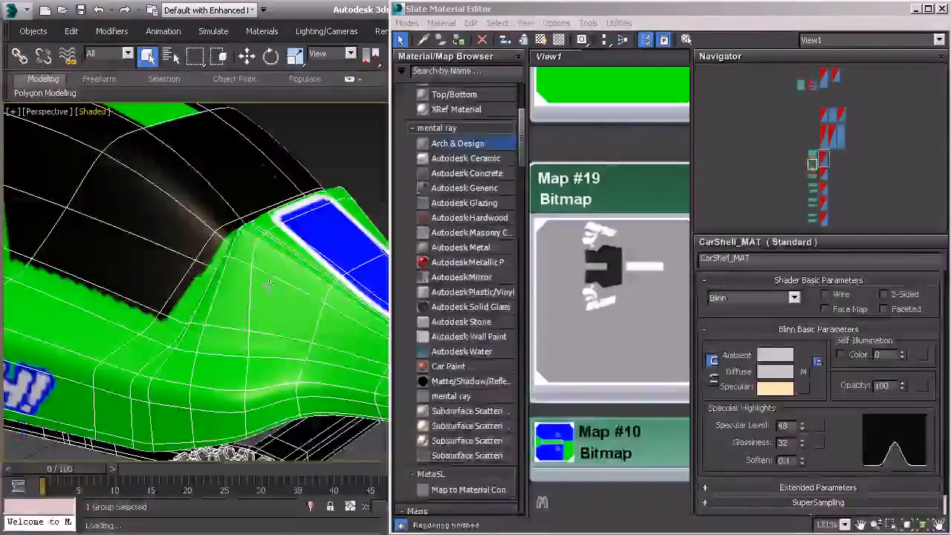
{"action": "scroll", "coordinate": [268, 297], "scroll_direction": "down", "scroll_amount": 8}
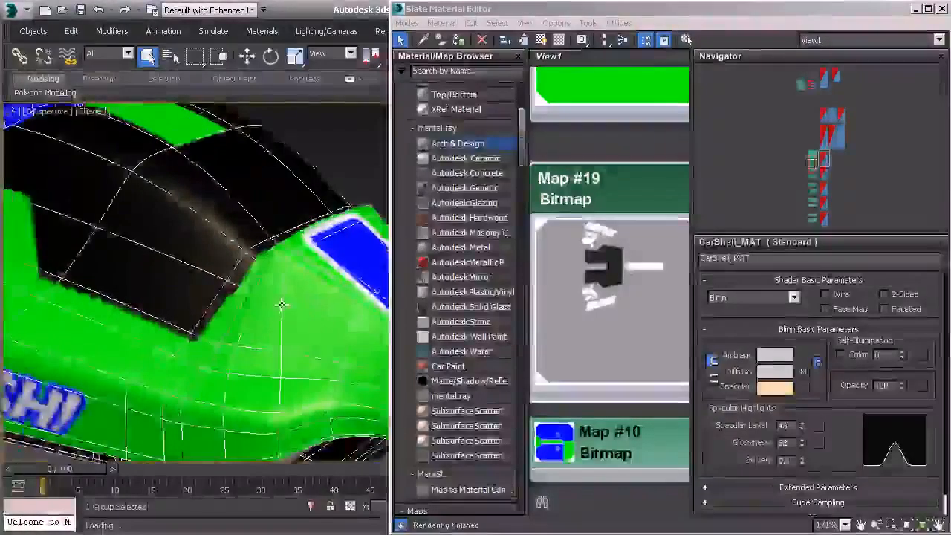
{"action": "scroll", "coordinate": [277, 305], "scroll_direction": "up", "scroll_amount": 8}
{"action": "scroll", "coordinate": [277, 306], "scroll_direction": "down", "scroll_amount": 5}
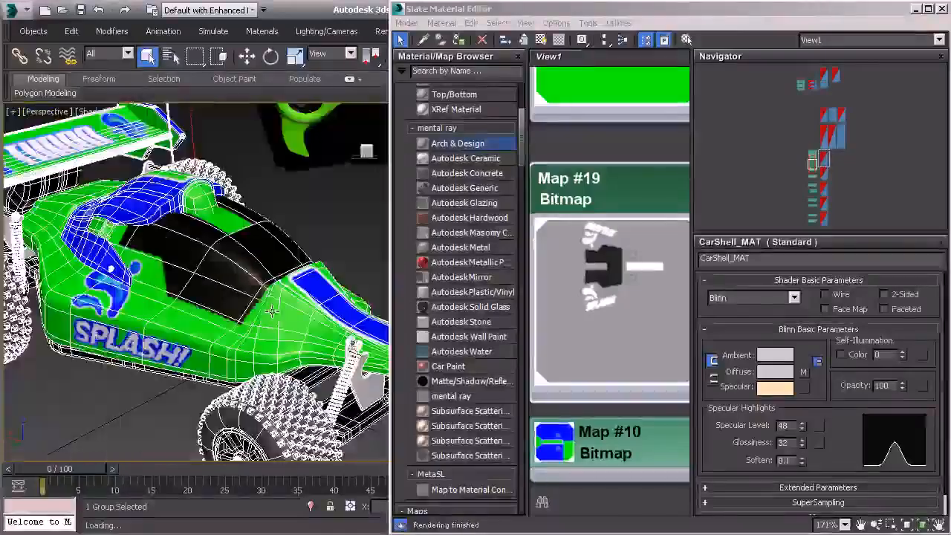
Step: Set the perspective viewport to Realistic Materials with Maps and deselect the car
{"action": "left_click", "coordinate": [95, 111]}
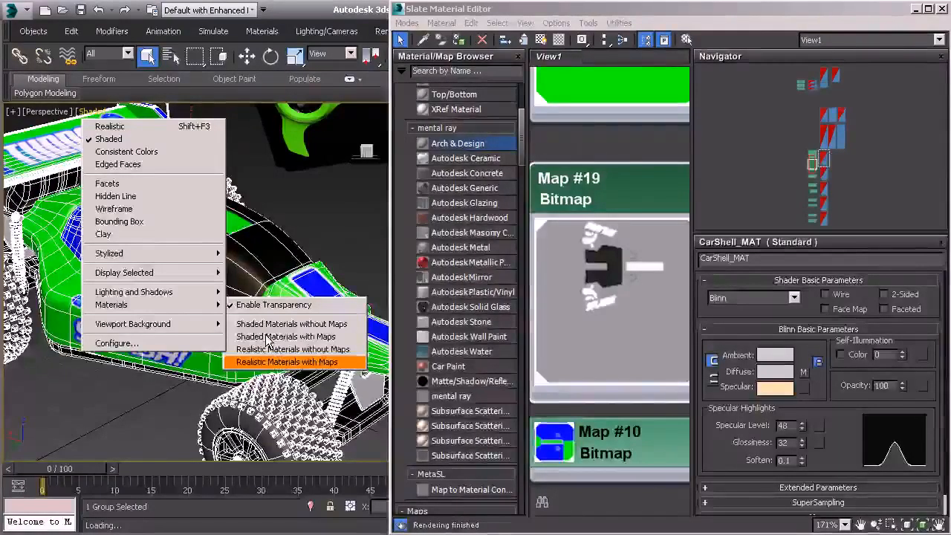
{"action": "left_click", "coordinate": [266, 338]}
{"action": "left_click_drag", "start_coordinate": [276, 323], "coordinate": [266, 315]}
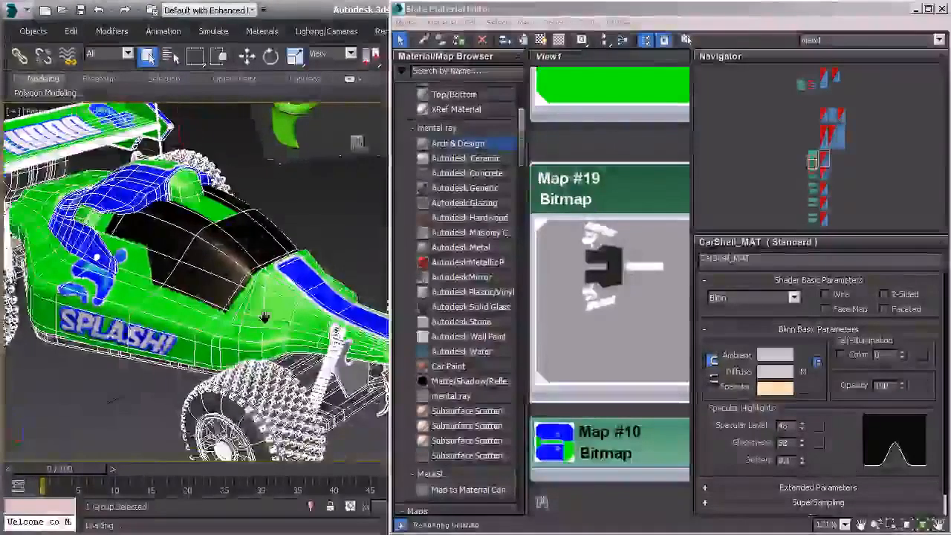
{"action": "left_click", "coordinate": [312, 233]}
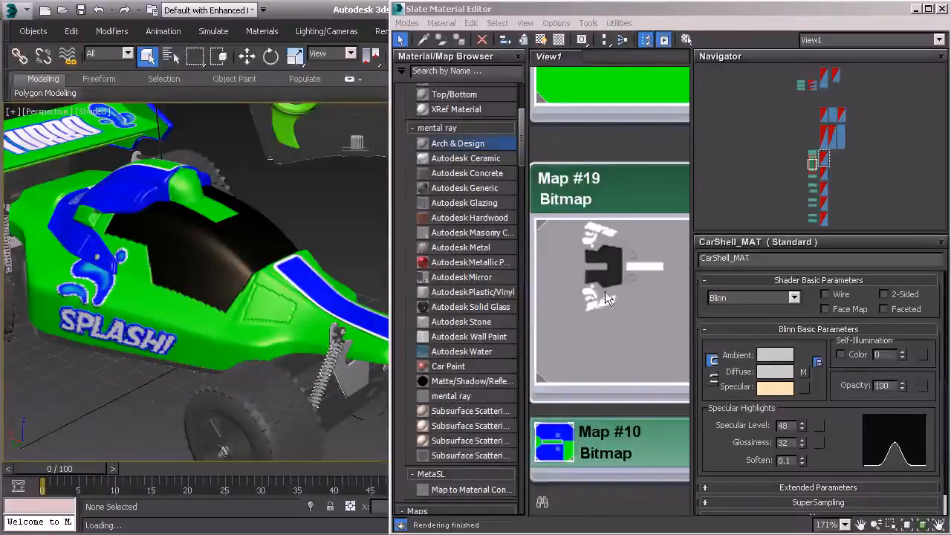
Step: Examine the white, gray and dark areas of the bump bitmap alongside the diffuse bitmap and their connections to CarShell_MAT
{"action": "scroll", "coordinate": [632, 287], "scroll_direction": "down", "scroll_amount": 6}
{"action": "scroll", "coordinate": [673, 280], "scroll_direction": "down", "scroll_amount": 1}
{"action": "left_click_drag", "start_coordinate": [665, 269], "coordinate": [636, 266]}
{"action": "scroll", "coordinate": [639, 289], "scroll_direction": "up", "scroll_amount": 1}
{"action": "scroll", "coordinate": [579, 317], "scroll_direction": "down", "scroll_amount": 1}
{"action": "scroll", "coordinate": [574, 318], "scroll_direction": "up", "scroll_amount": 2}
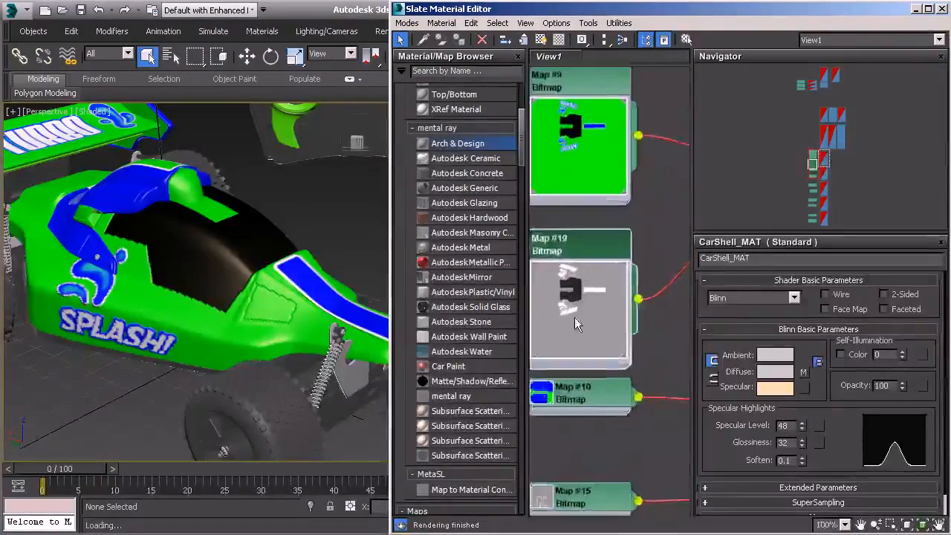
{"action": "scroll", "coordinate": [574, 317], "scroll_direction": "up", "scroll_amount": 2}
{"action": "scroll", "coordinate": [609, 262], "scroll_direction": "up", "scroll_amount": 1}
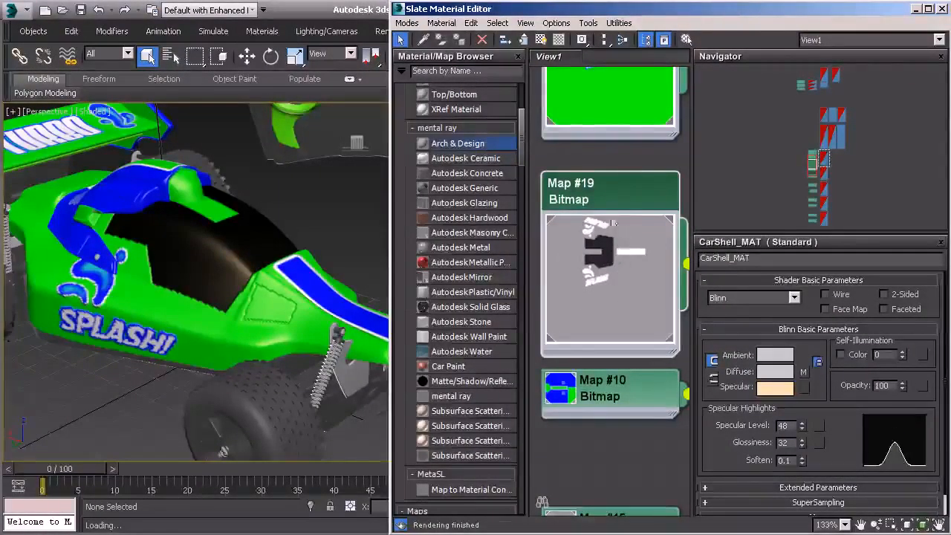
{"action": "scroll", "coordinate": [618, 252], "scroll_direction": "down", "scroll_amount": 8}
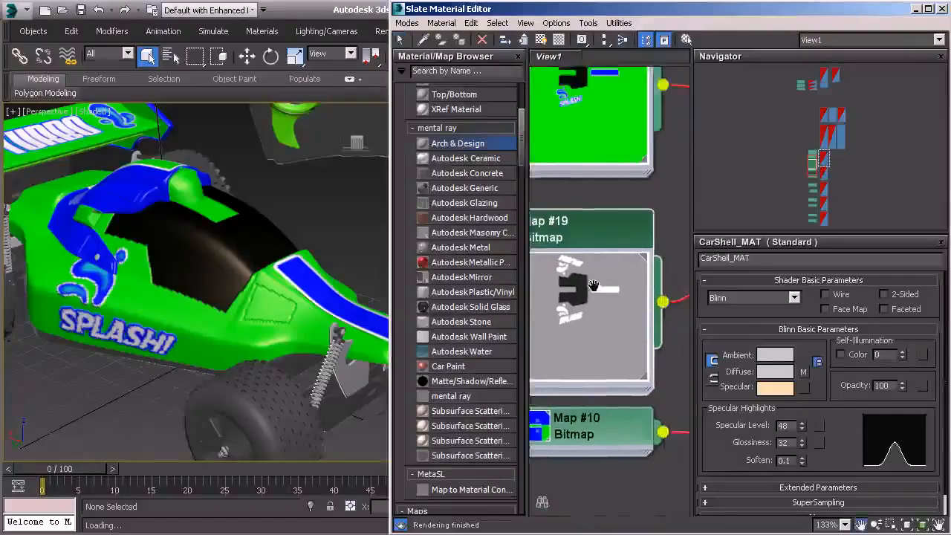
{"action": "left_click_drag", "start_coordinate": [614, 243], "coordinate": [592, 254]}
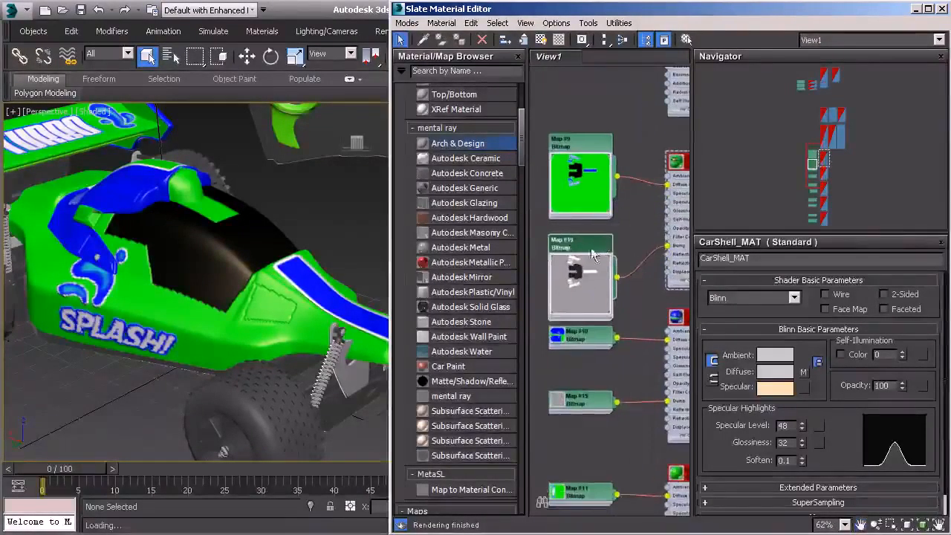
{"action": "scroll", "coordinate": [594, 289], "scroll_direction": "up", "scroll_amount": 4}
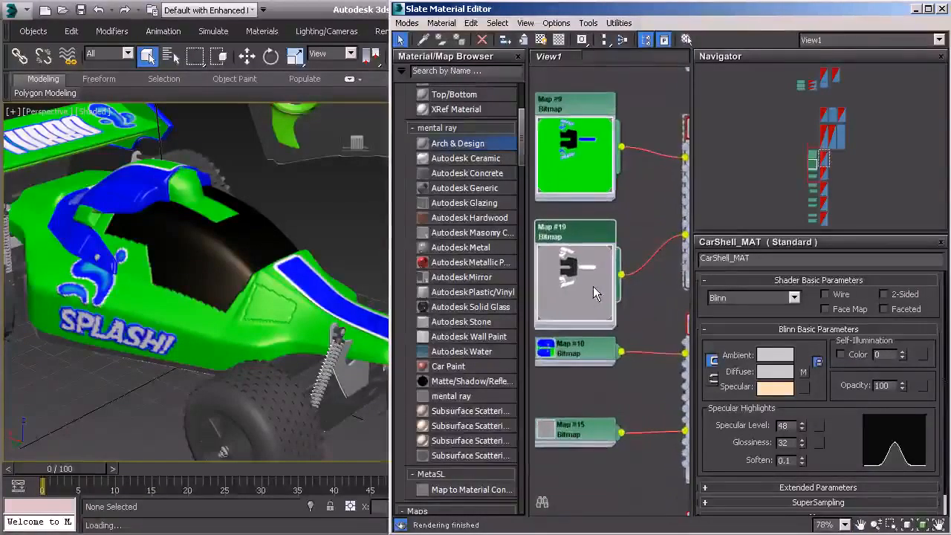
{"action": "scroll", "coordinate": [585, 293], "scroll_direction": "down", "scroll_amount": 3}
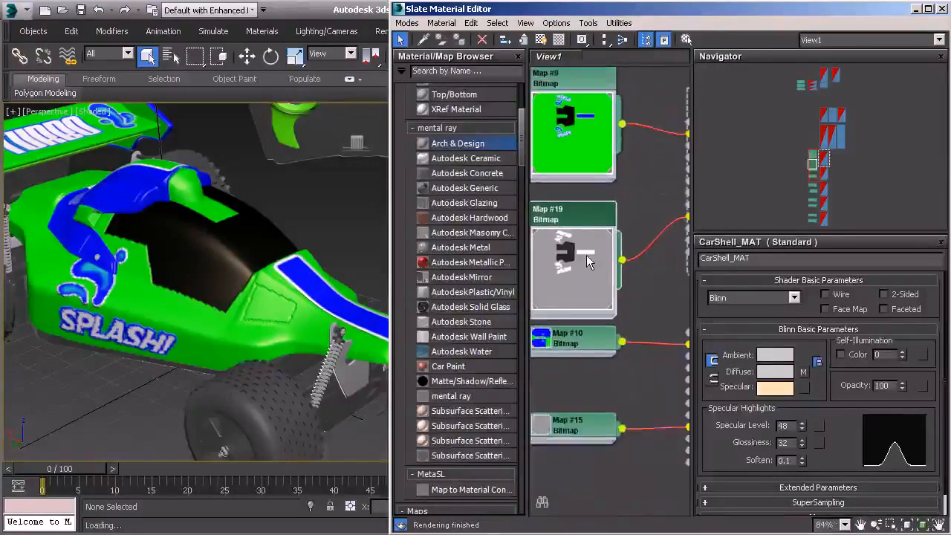
{"action": "left_click_drag", "start_coordinate": [586, 255], "coordinate": [602, 313]}
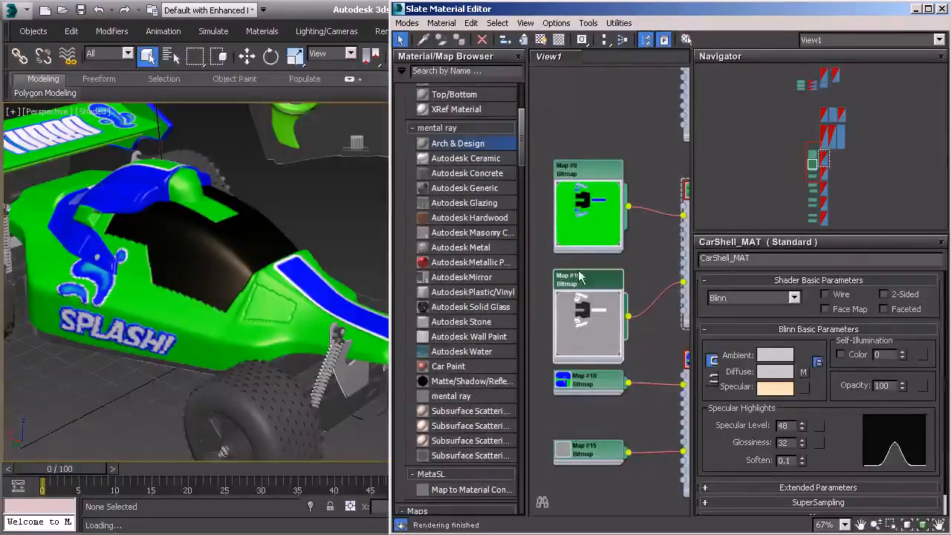
{"action": "scroll", "coordinate": [579, 276], "scroll_direction": "up", "scroll_amount": 4}
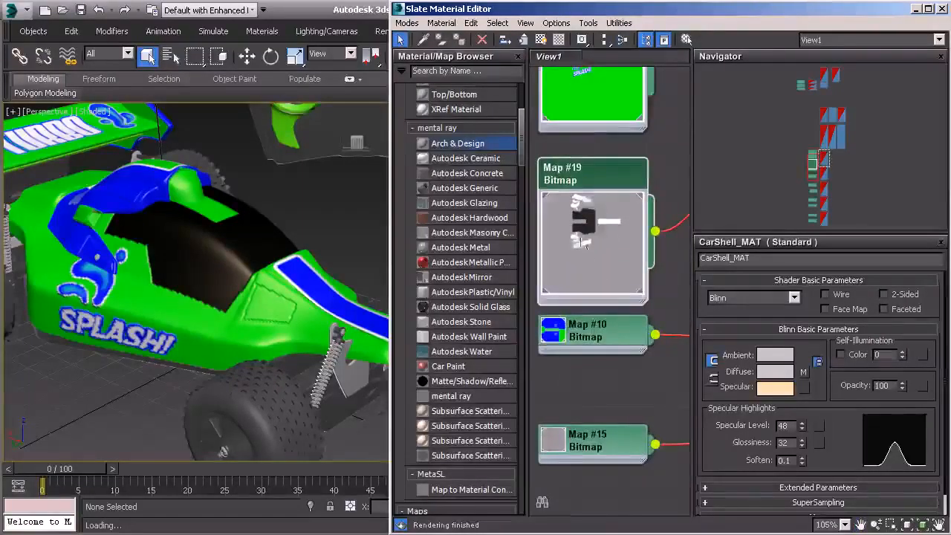
{"action": "scroll", "coordinate": [584, 253], "scroll_direction": "up", "scroll_amount": 2}
{"action": "scroll", "coordinate": [584, 259], "scroll_direction": "down", "scroll_amount": 3}
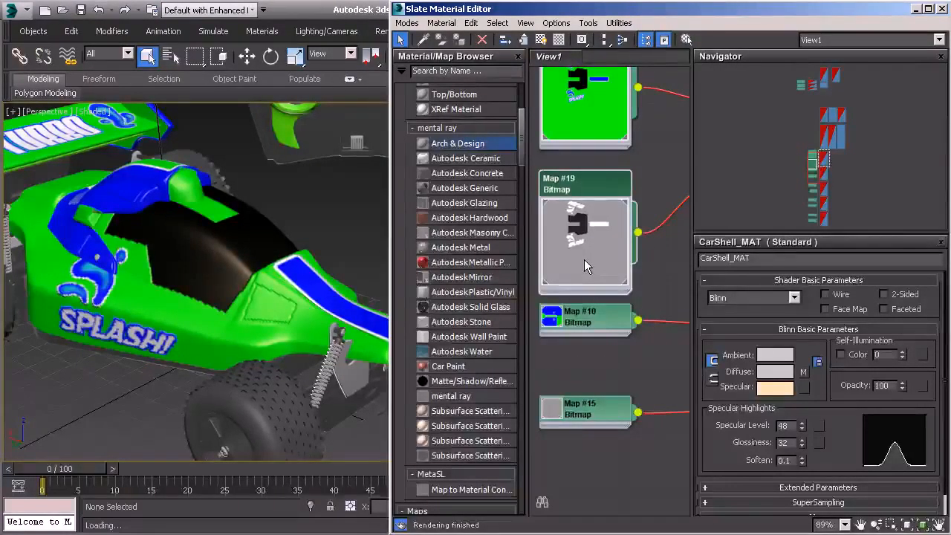
Step: Close the Slate Material Editor and view the whole textured car with its remote controller in the perspective viewport
{"action": "key", "text": "m"}
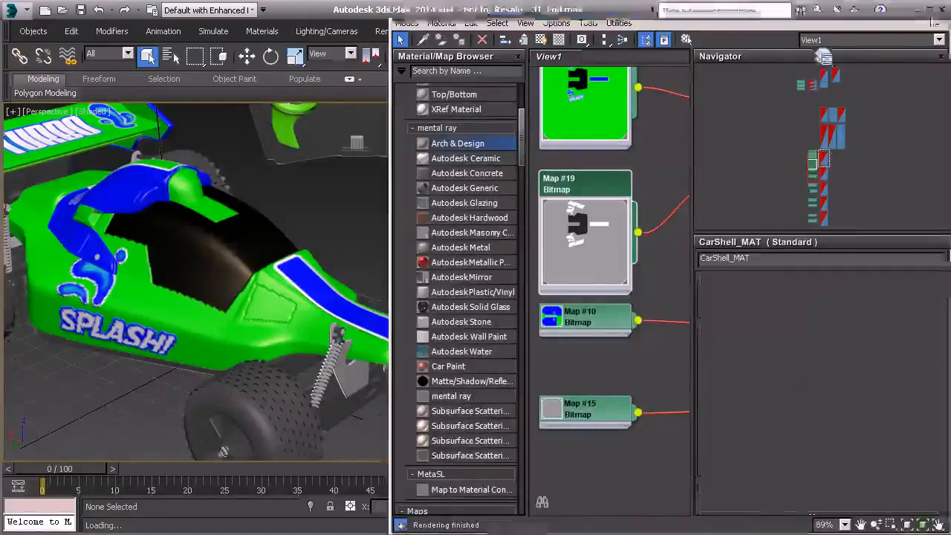
{"action": "scroll", "coordinate": [554, 253], "scroll_direction": "down", "scroll_amount": 5}
{"action": "left_click_drag", "start_coordinate": [573, 268], "coordinate": [444, 315]}
{"action": "scroll", "coordinate": [418, 331], "scroll_direction": "up", "scroll_amount": 5}
{"action": "scroll", "coordinate": [443, 323], "scroll_direction": "down", "scroll_amount": 1}
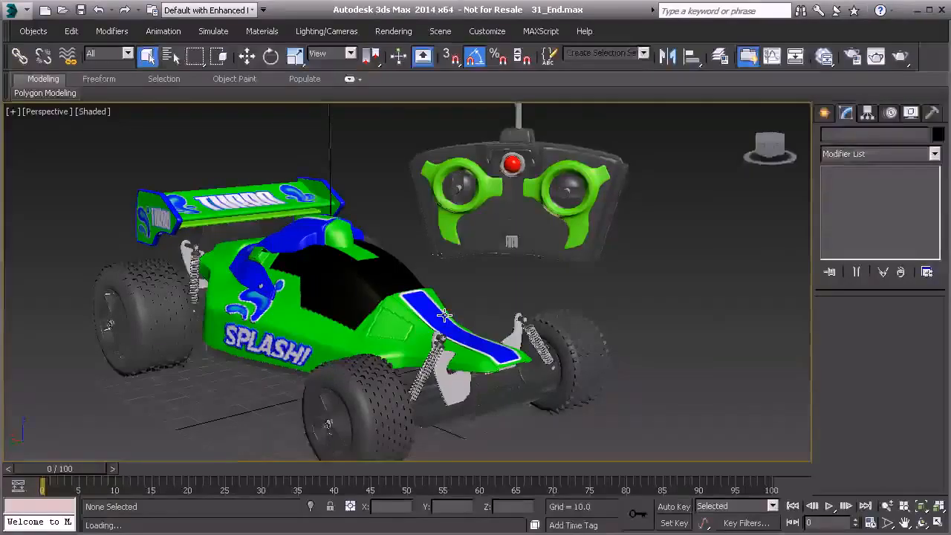